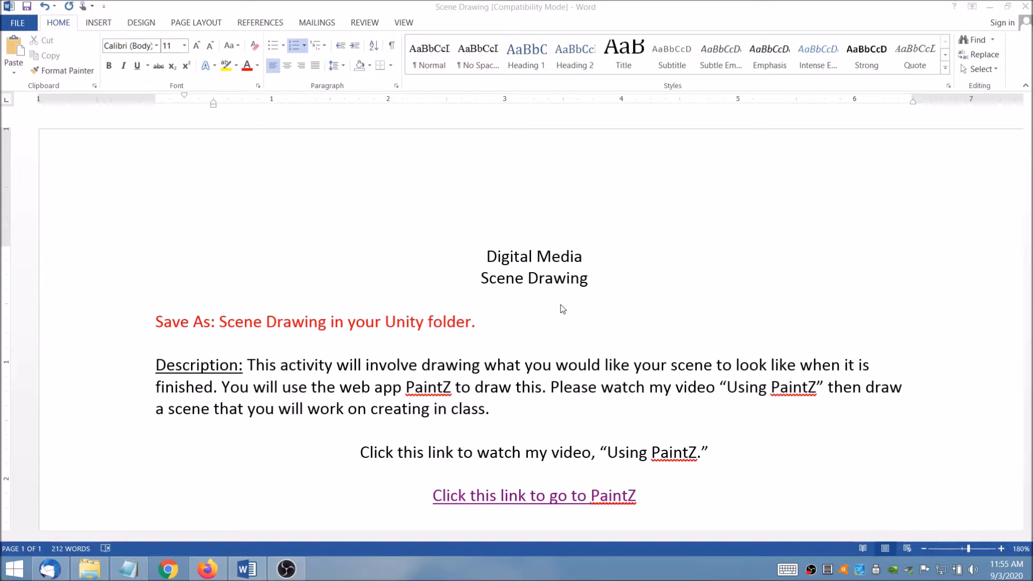
Open PaintZ in the browser from the link in the Scene Drawing assignment and dismiss its welcome dialog
scroll(565, 358, "down", 1)
scroll(567, 349, "down", 3)
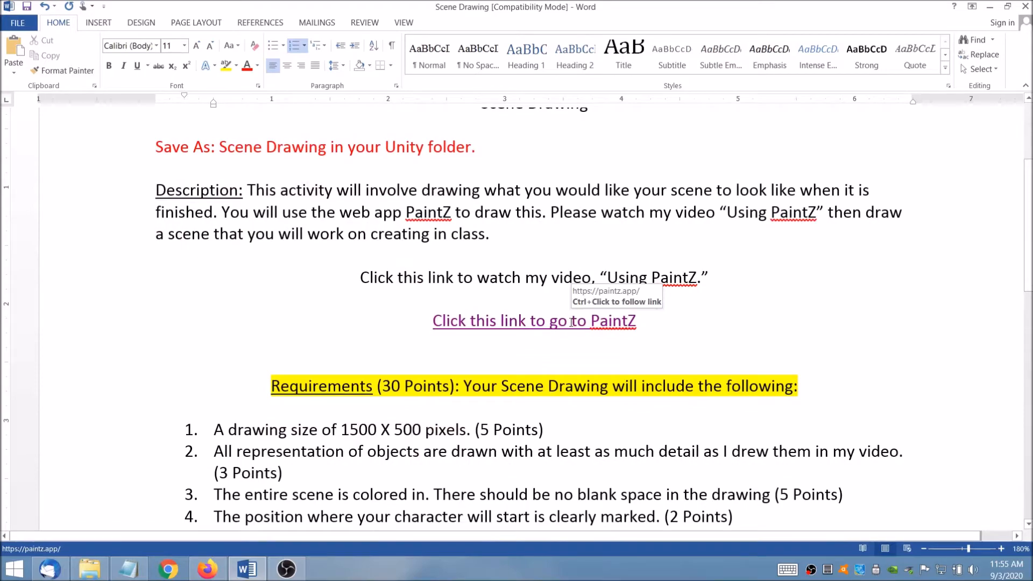
left_click(570, 321, "ctrl")
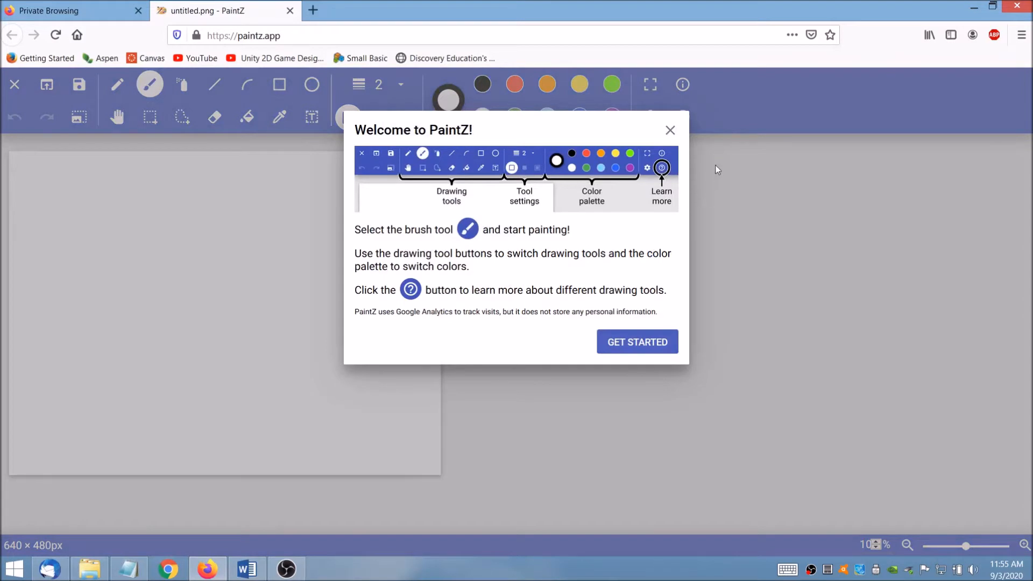
left_click(670, 131)
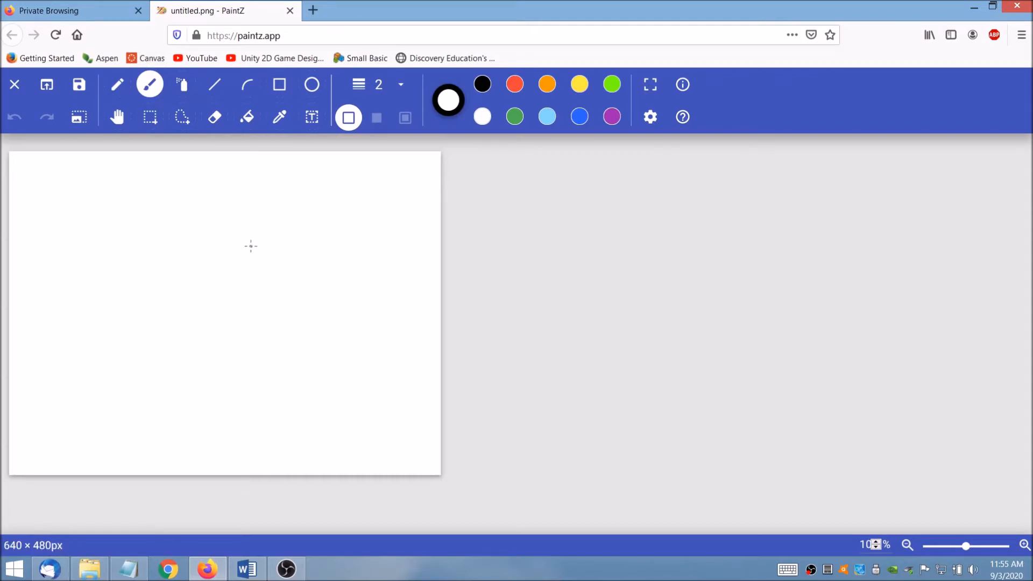
Check the required drawing size in the Word assignment's requirements, then return to PaintZ in Firefox
left_click(247, 569)
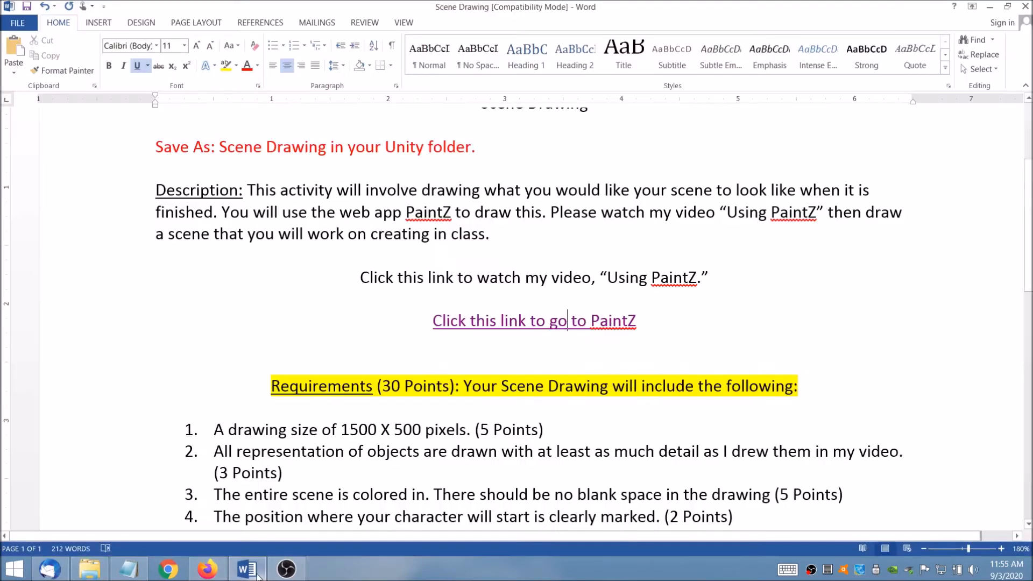
scroll(365, 334, "up", 3)
left_click_drag(342, 312, 406, 320)
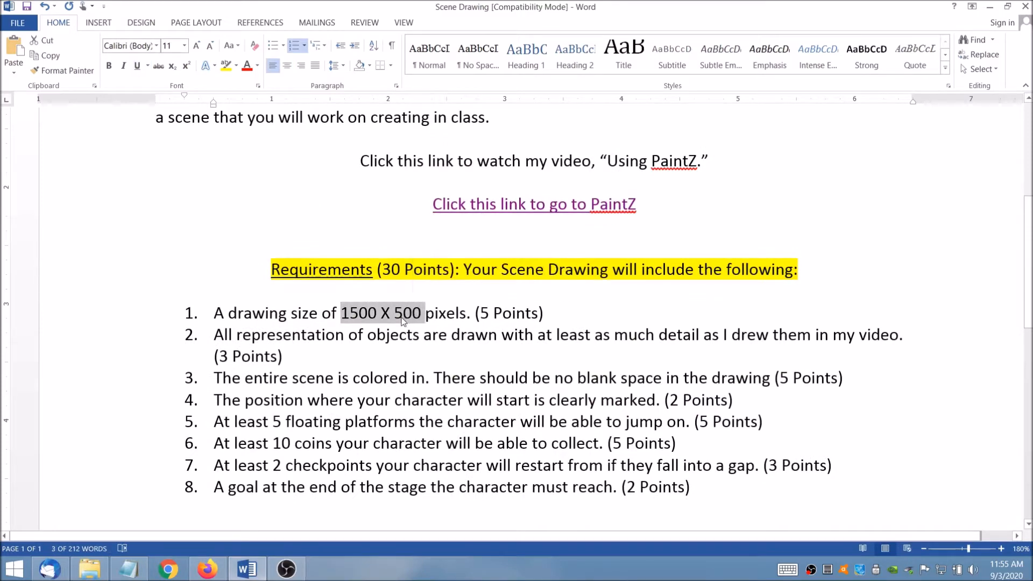
left_click(393, 344)
left_click(206, 569)
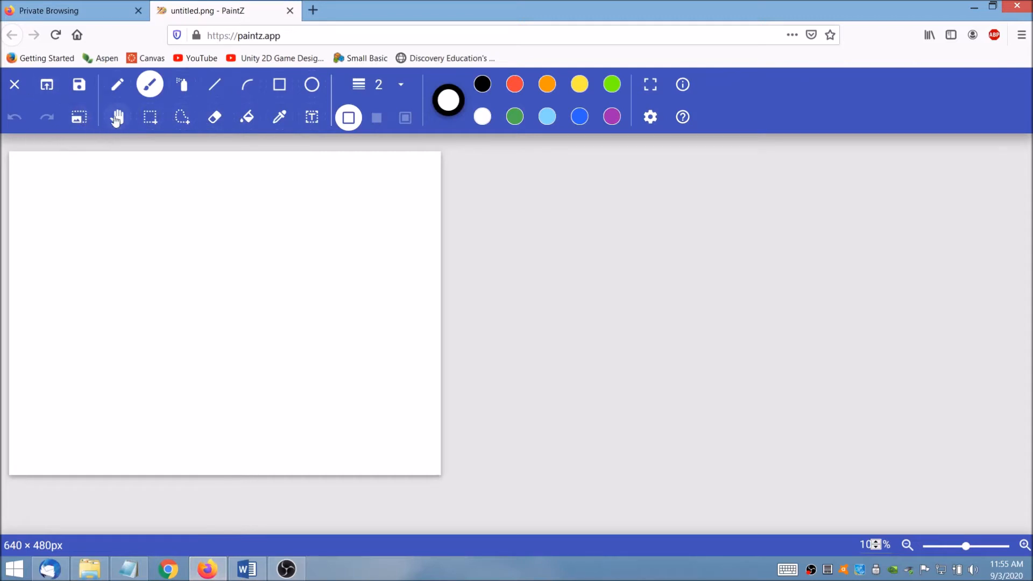
Resize the blank canvas to 1500 × 500 px using the Crop option
left_click(79, 116)
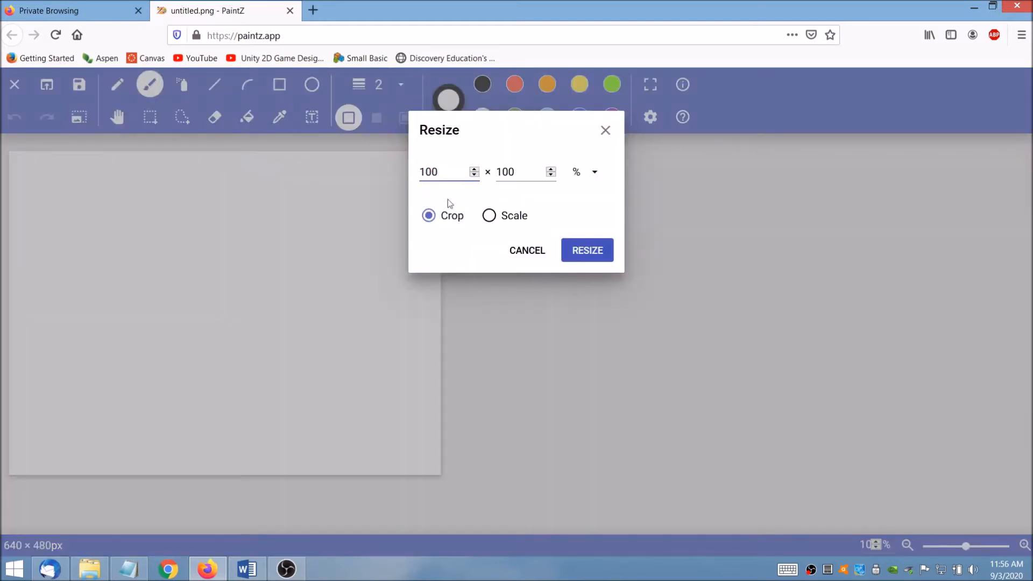
left_click(575, 172)
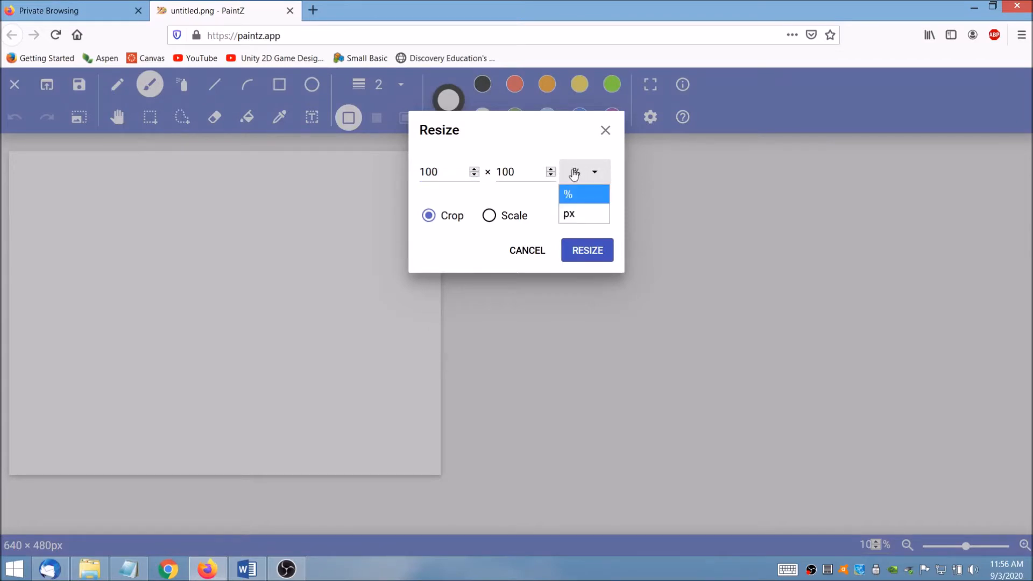
left_click(576, 216)
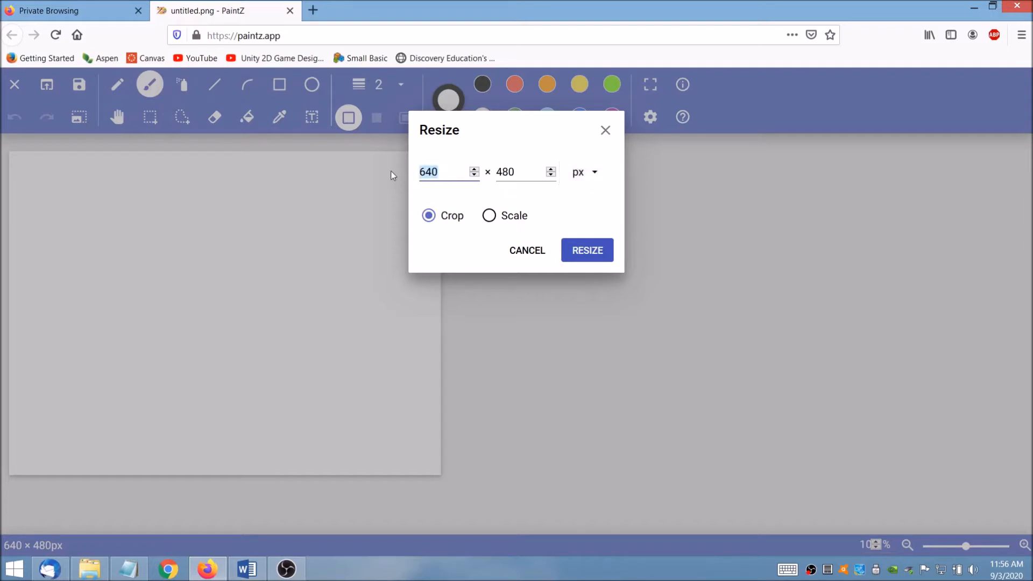
type("1500")
key("Tab")
type("500")
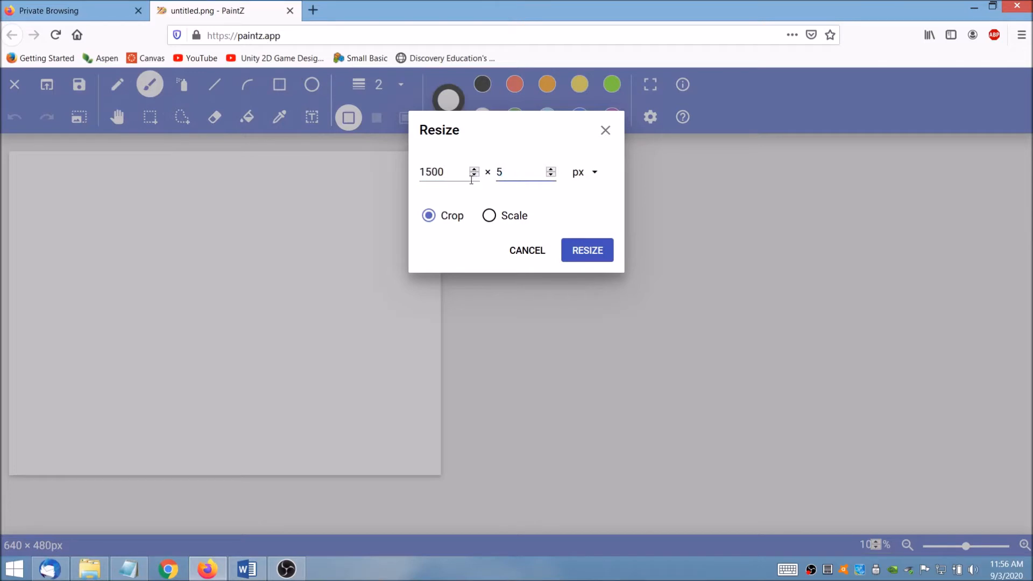
left_click(451, 175)
left_click_drag(451, 175, 418, 175)
left_click_drag(515, 175, 497, 176)
left_click(593, 250)
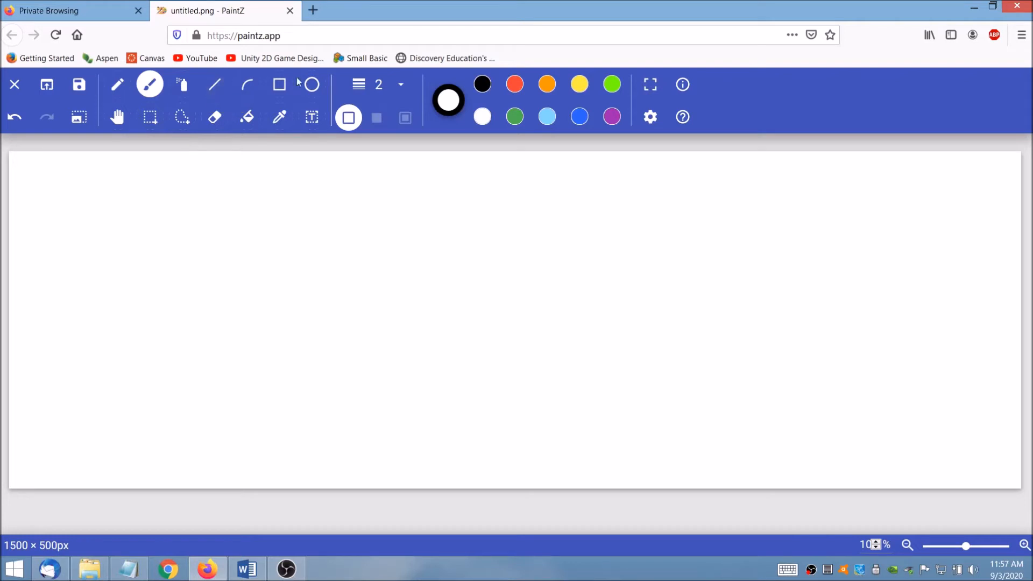
Choose the Rectangle tool and set its line colour to black and its fill colour to brown #896208
left_click(280, 85)
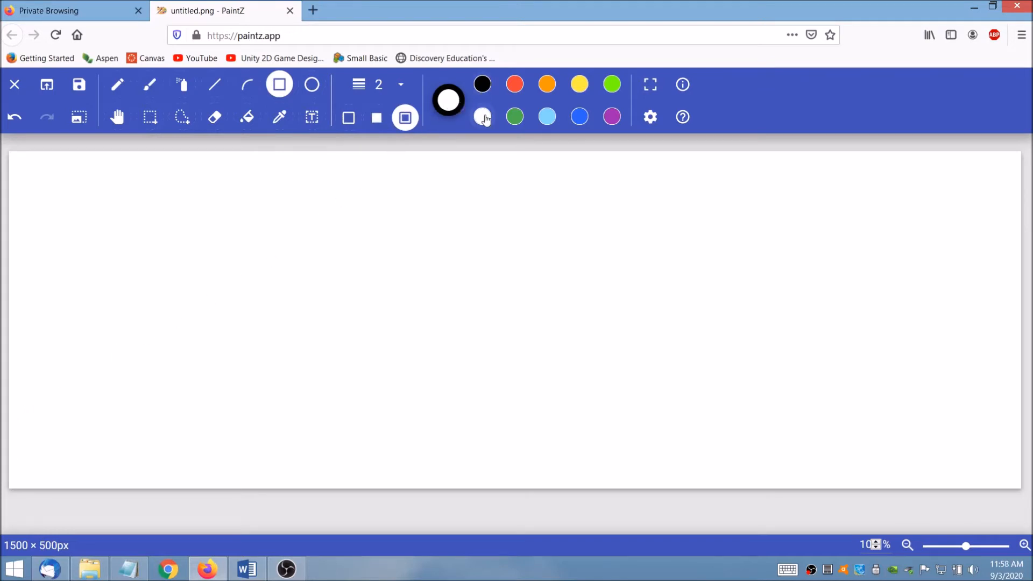
left_click(450, 115)
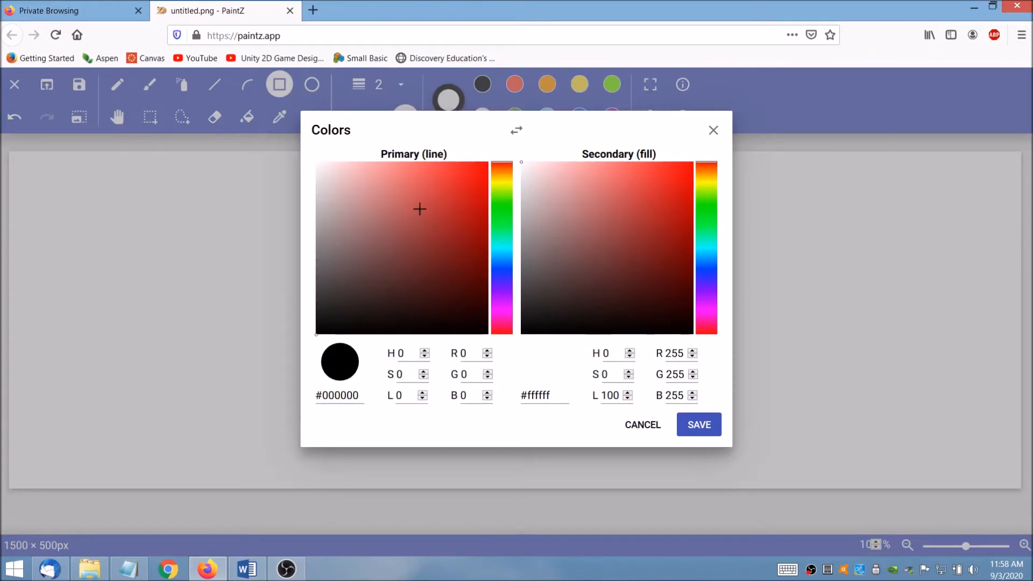
left_click(460, 240)
left_click_drag(482, 175, 489, 186)
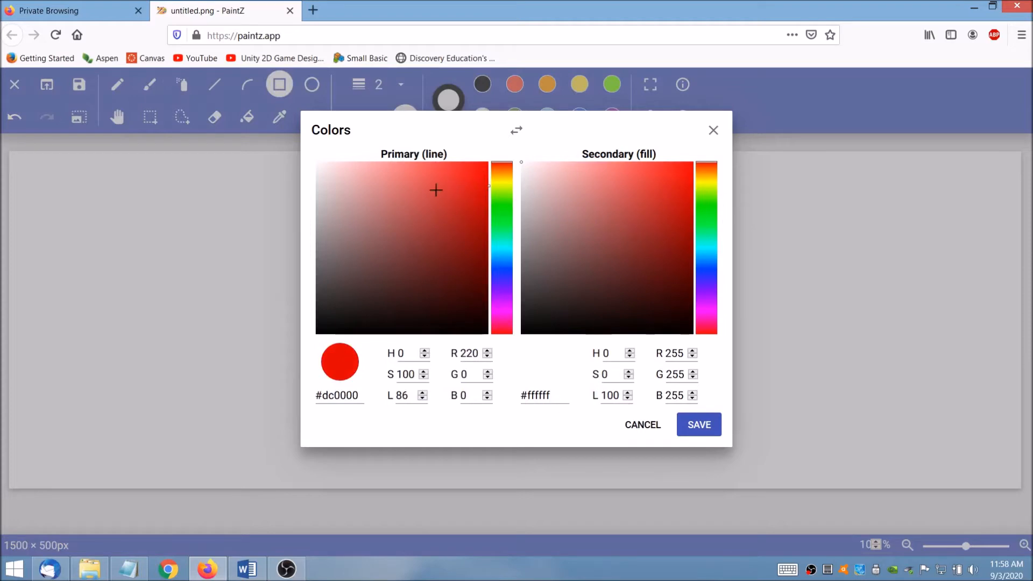
mouse_move(373, 176)
left_mouse_down()
mouse_move(407, 191)
mouse_move(427, 180)
mouse_move(457, 240)
mouse_move(471, 235)
mouse_move(501, 254)
mouse_move(508, 182)
mouse_move(470, 334)
left_mouse_up()
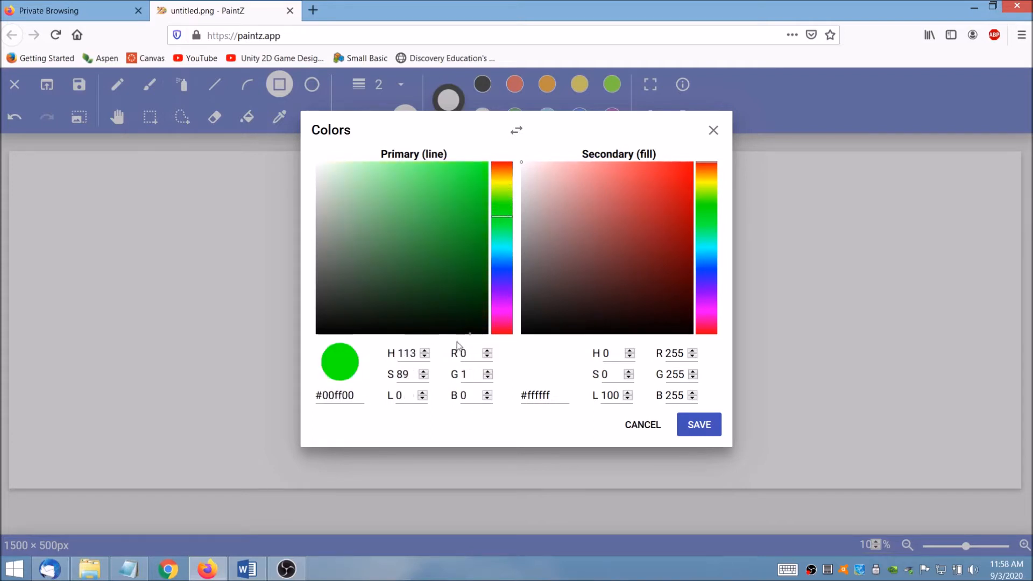
left_click(318, 335)
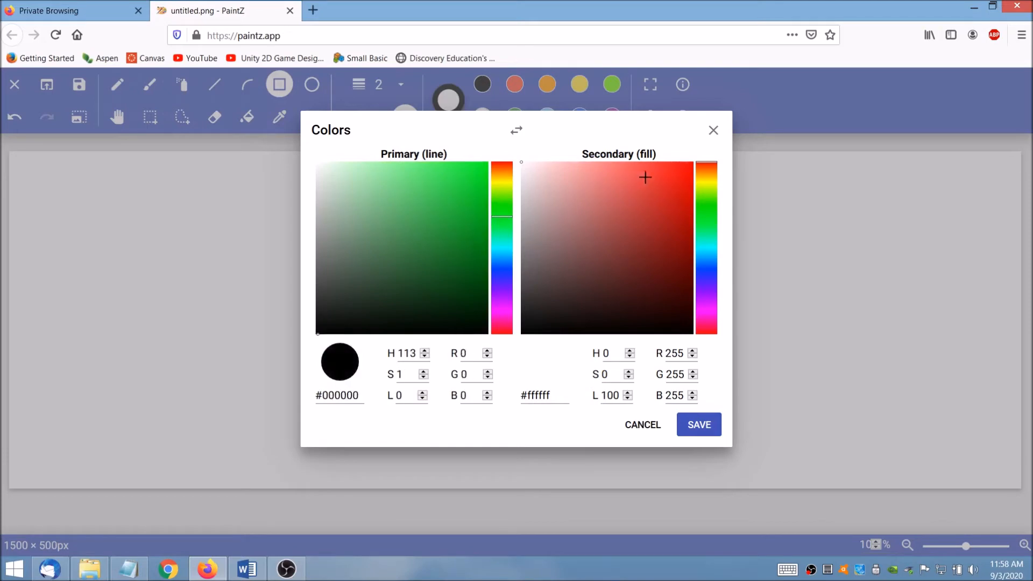
left_click(657, 188)
left_click_drag(709, 191, 682, 240)
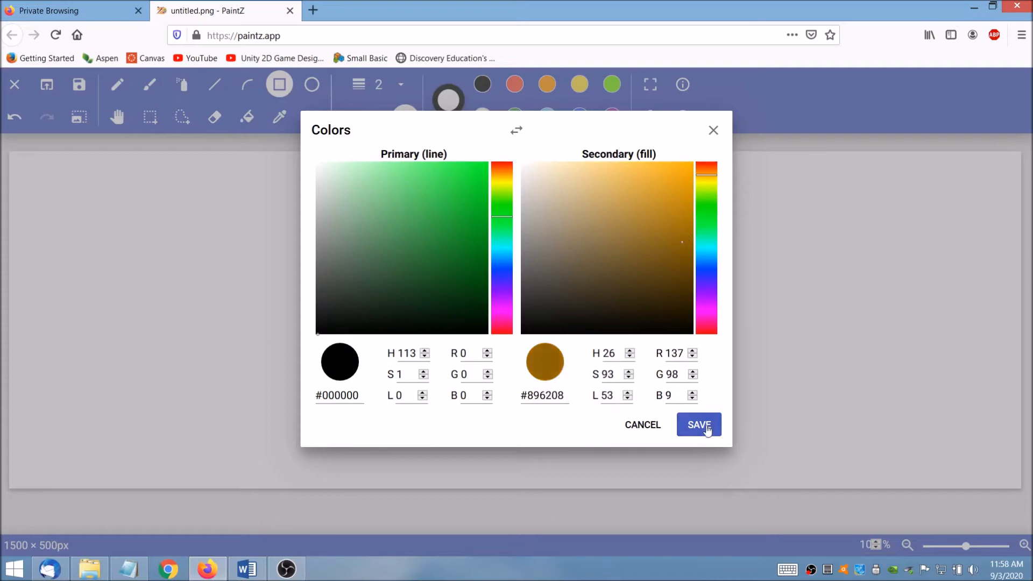
left_click(701, 426)
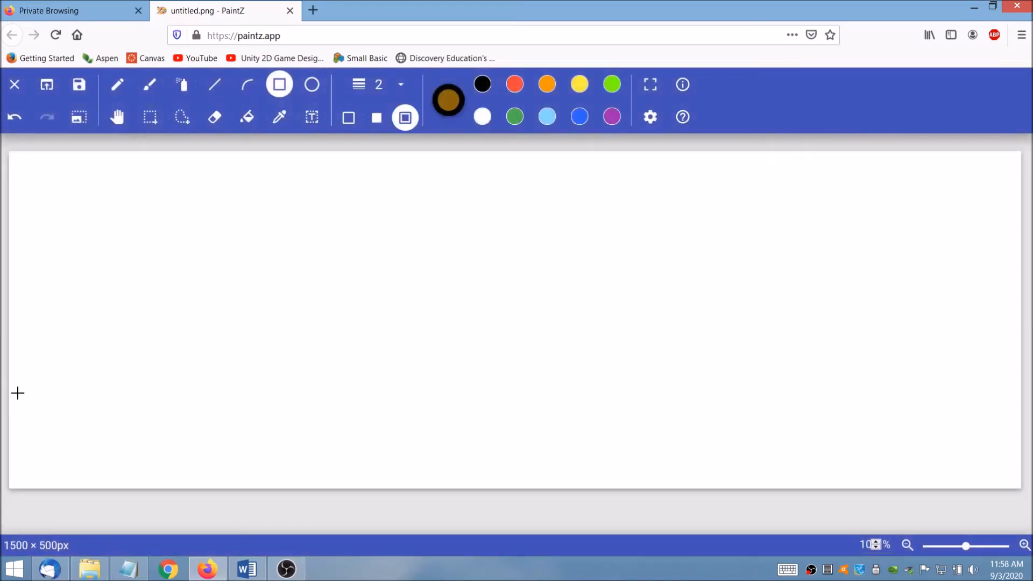
Draw five brown ground blocks along the canvas's bottom edge with gaps between them: two wide, two narrow and one wide
left_click_drag(9, 391, 340, 489)
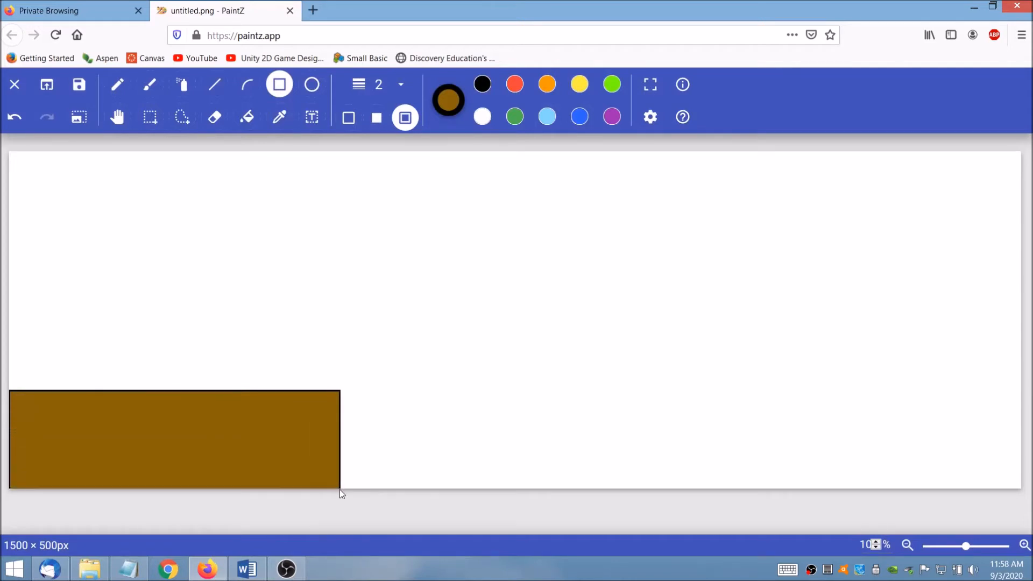
left_click_drag(341, 489, 302, 492)
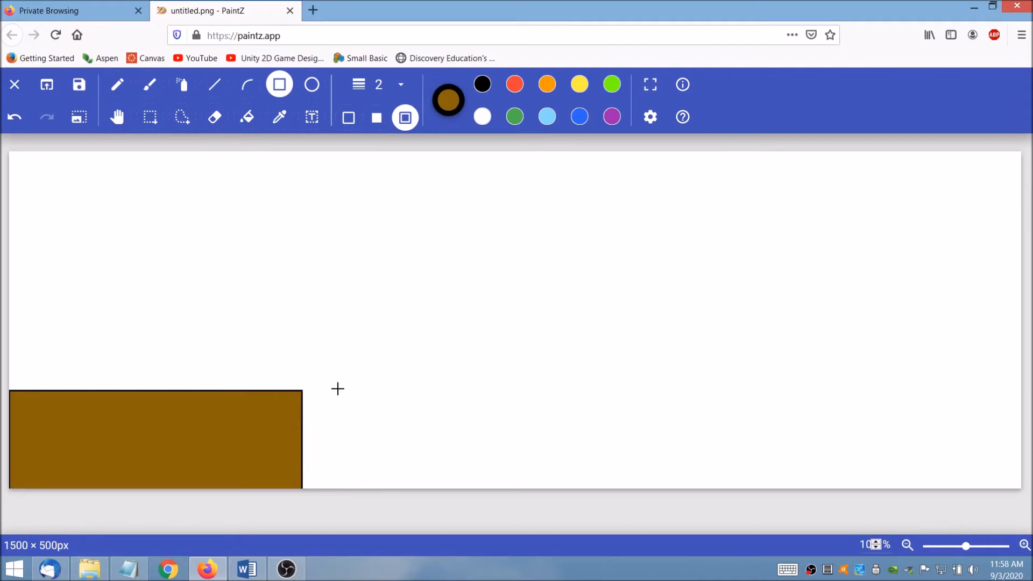
left_click_drag(356, 392, 607, 497)
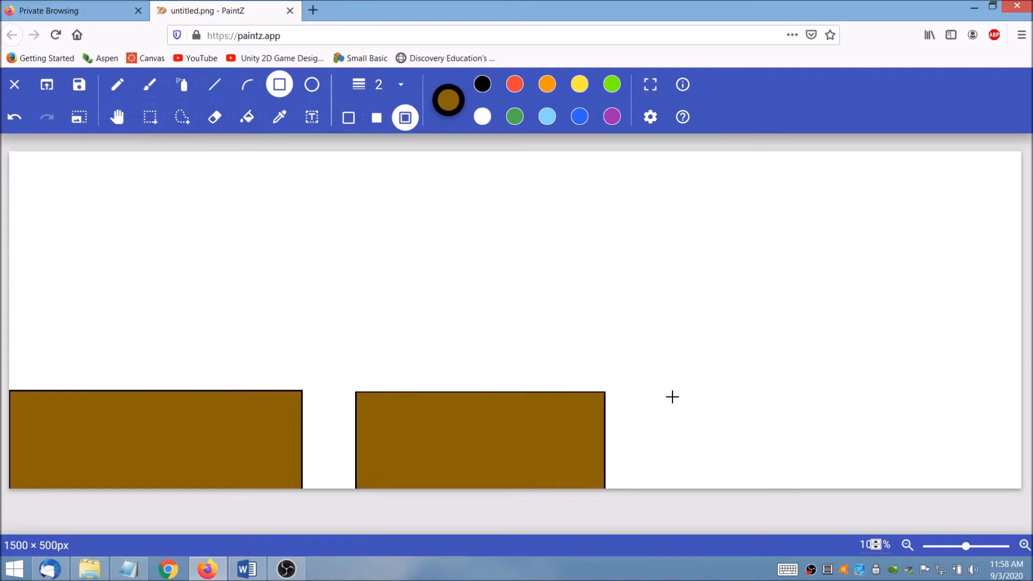
left_click_drag(670, 395, 702, 493)
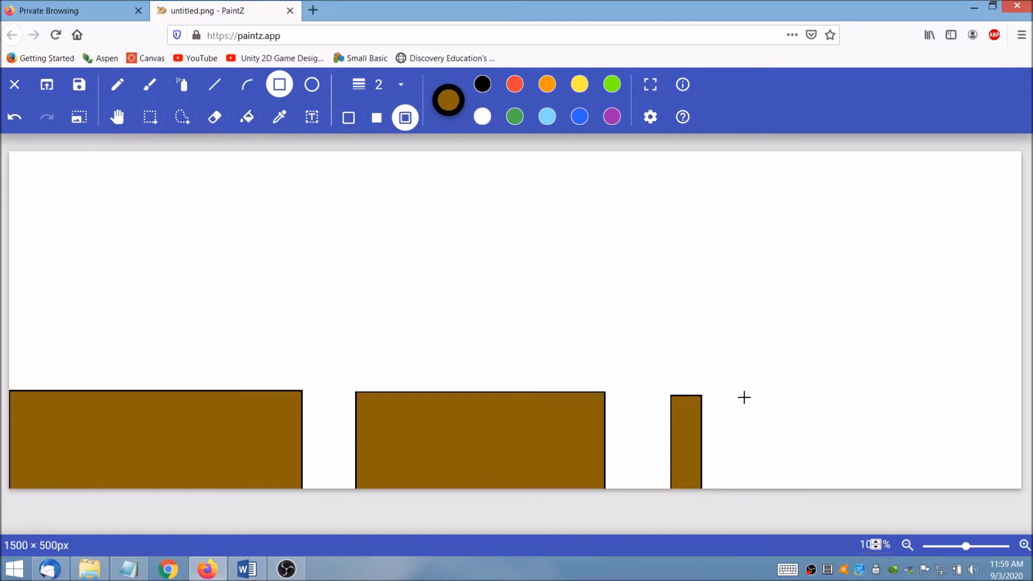
left_click_drag(744, 397, 766, 495)
left_click_drag(810, 395, 1027, 496)
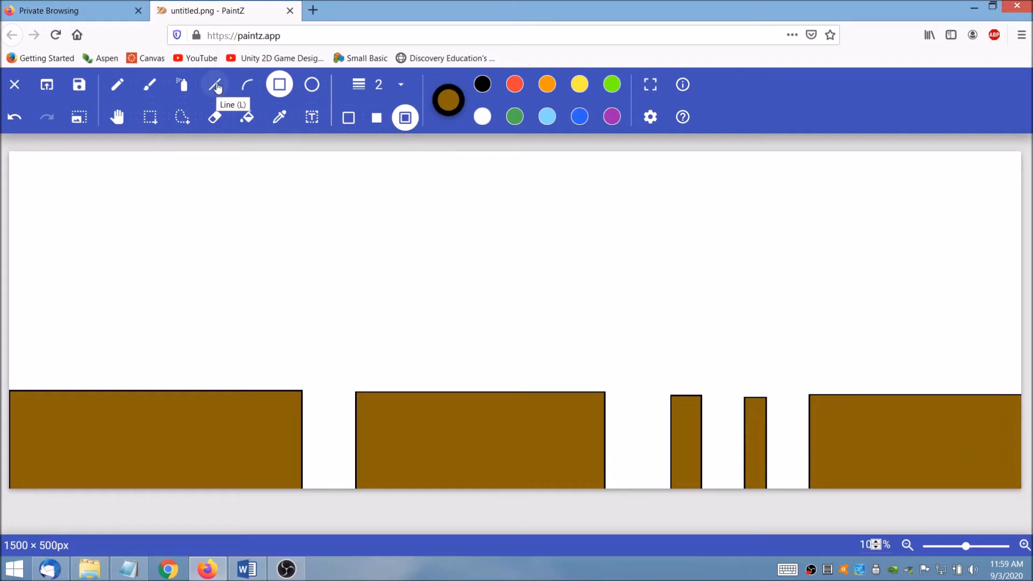
Choose the Line tool, draw a slightly sloped trial line above the ground blocks and undo it
left_click(183, 85)
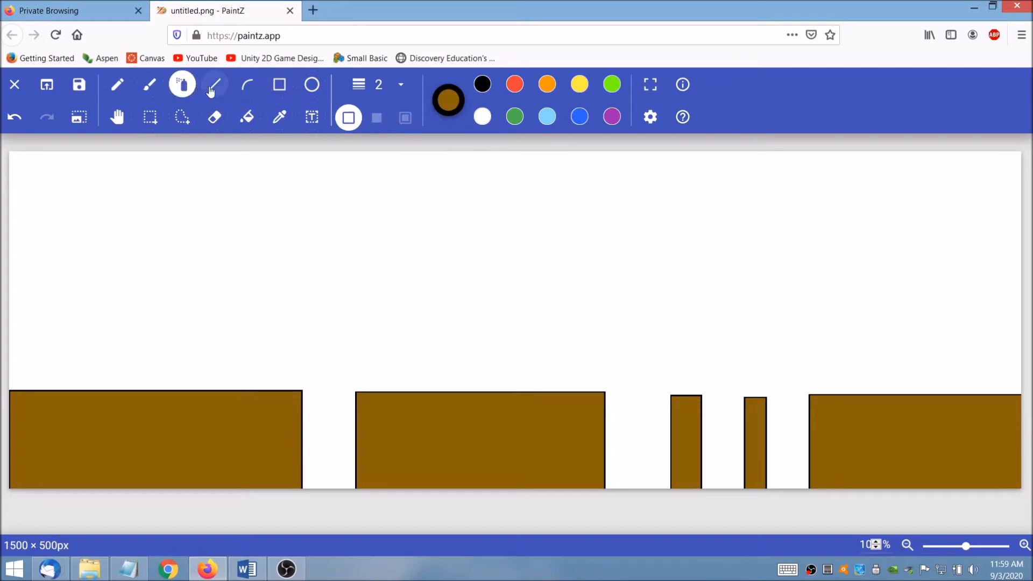
left_click(221, 90)
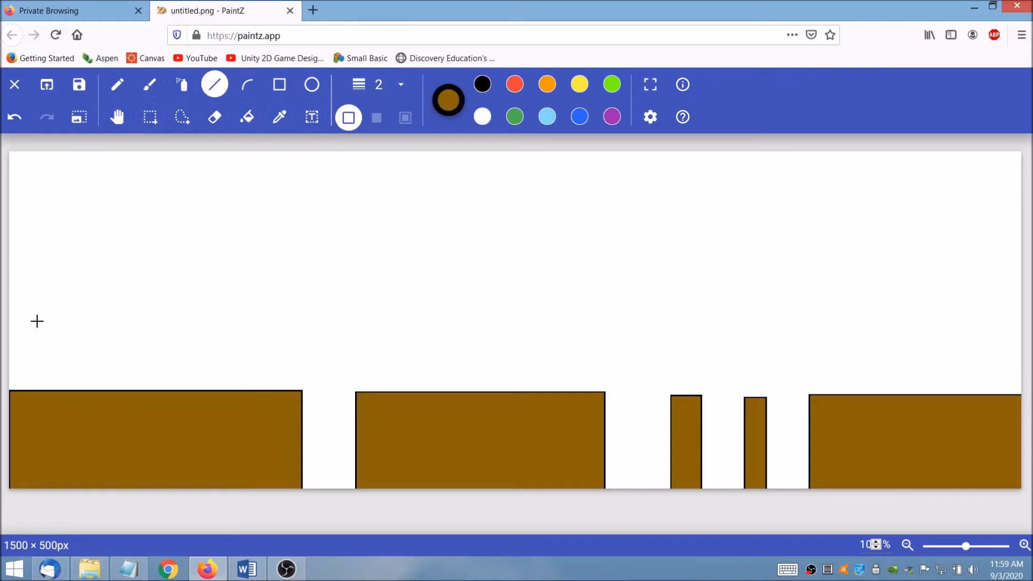
left_click_drag(125, 262, 522, 283)
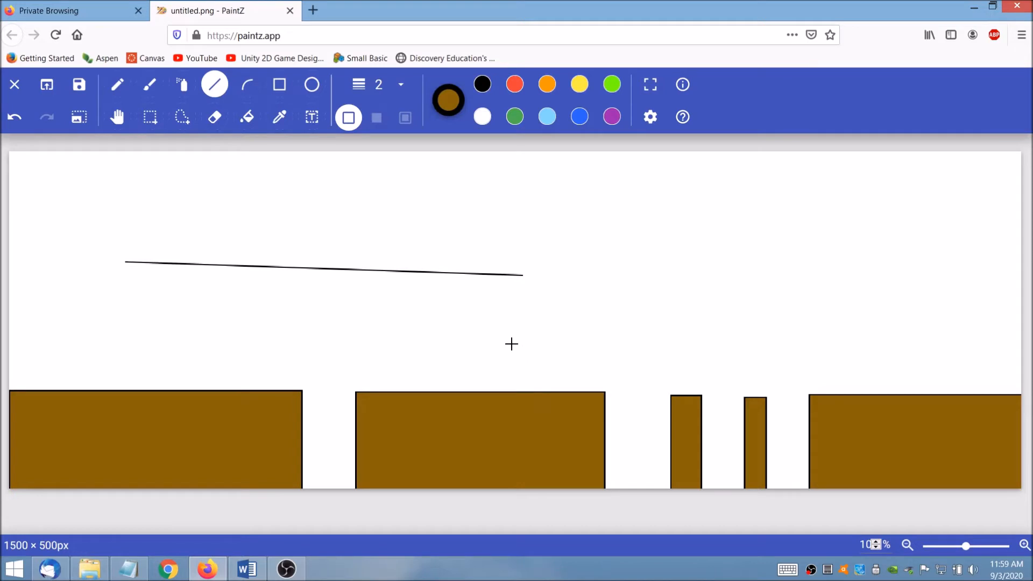
key("ctrl+z")
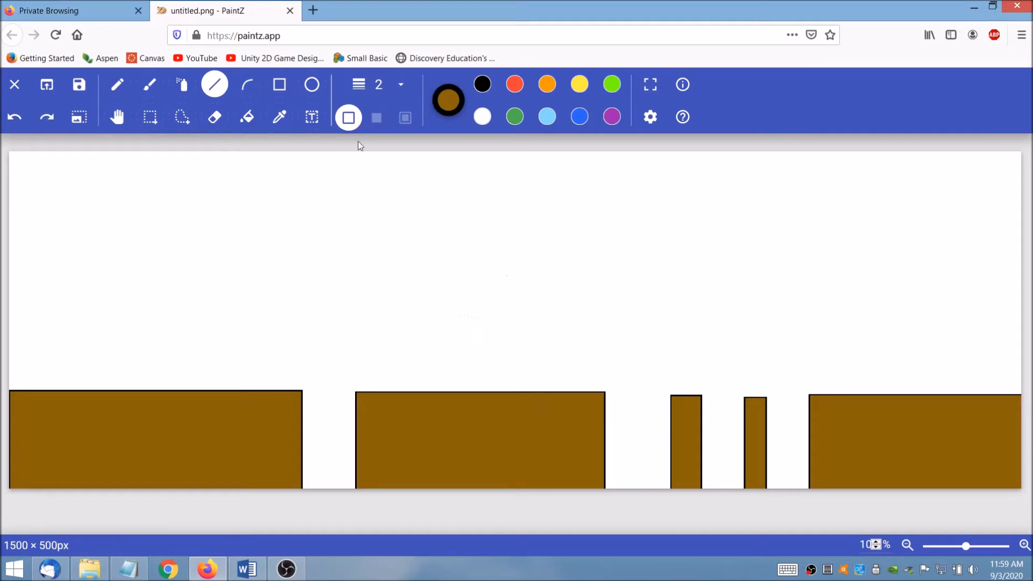
Set the line thickness to 10, the line colour to palette green #4caf50 and the fill colour to bright green
left_click(401, 84)
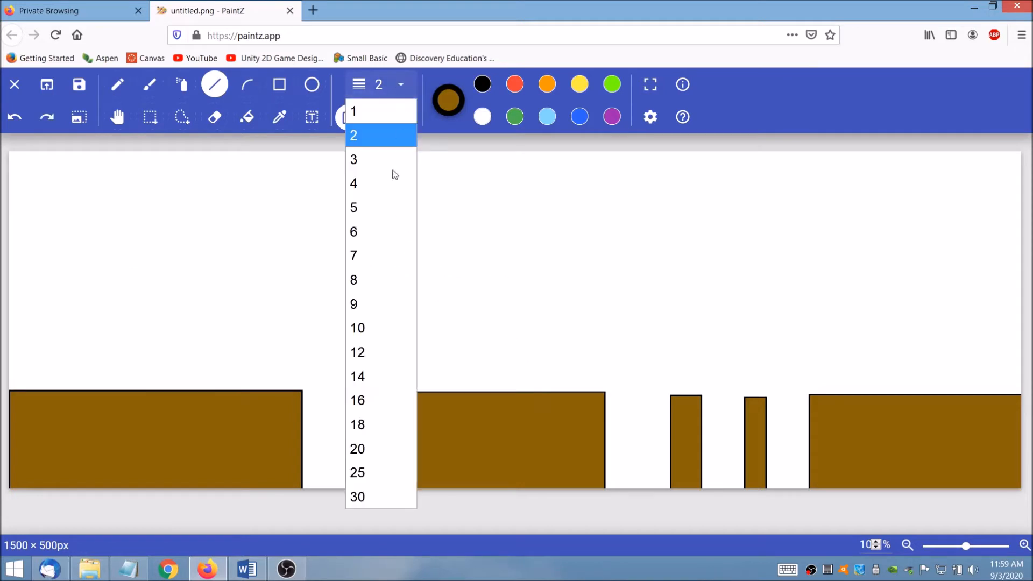
left_click(374, 328)
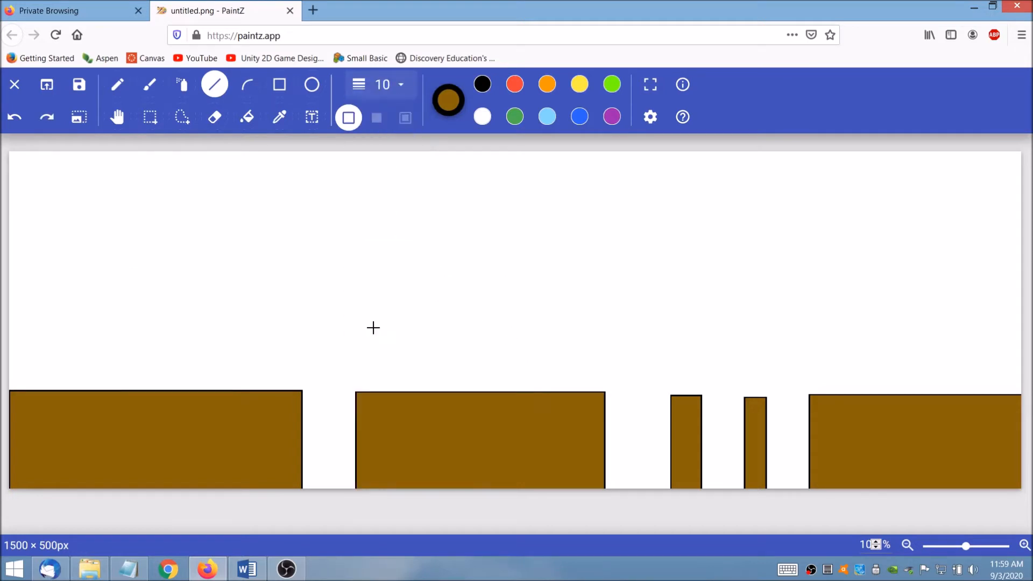
left_click(515, 117)
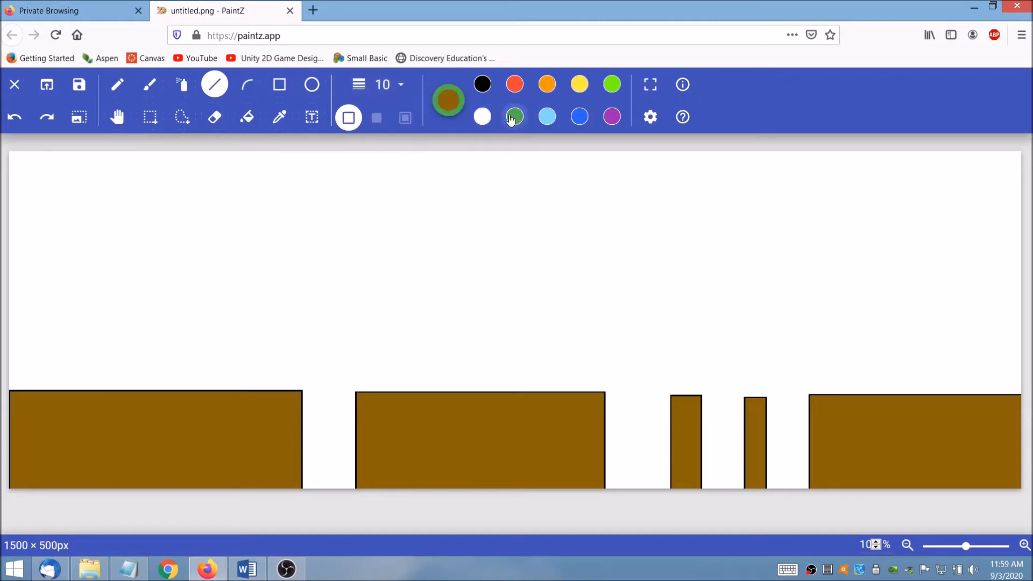
left_click(449, 101)
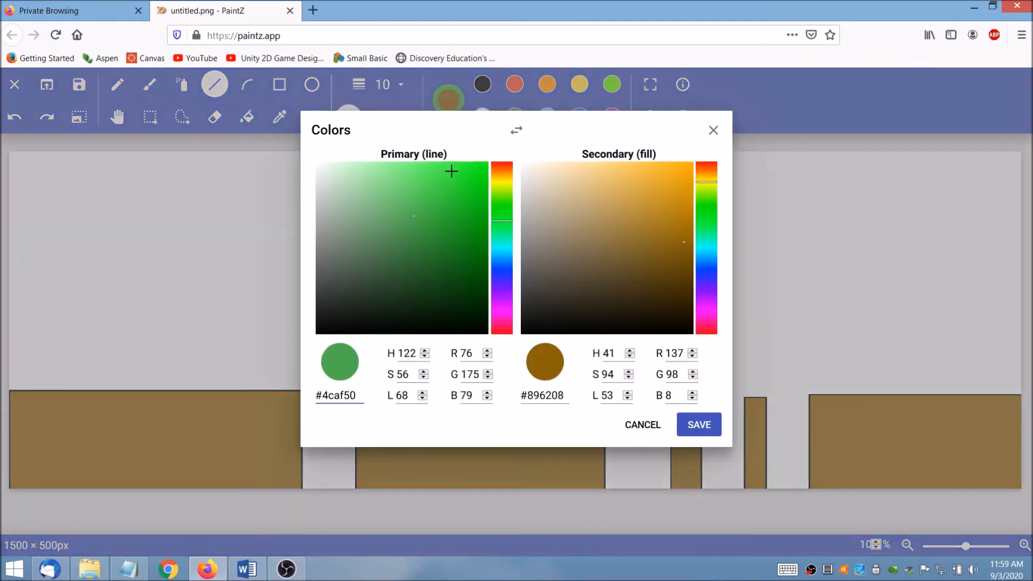
left_click(707, 214)
left_click(678, 173)
left_click(701, 436)
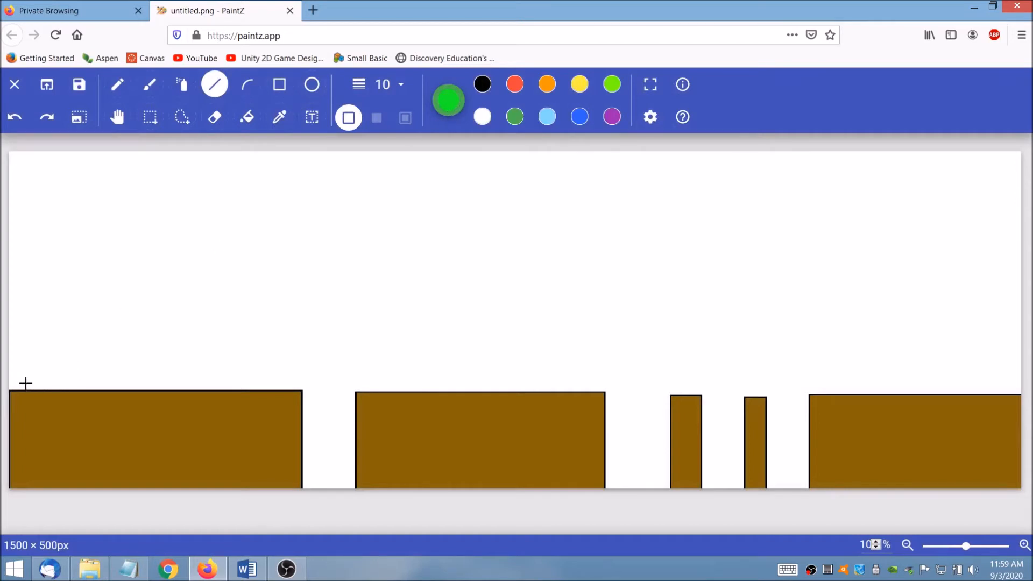
Draw a straight green grass line along the full top edge of the leftmost ground block
left_click_drag(10, 390, 303, 390)
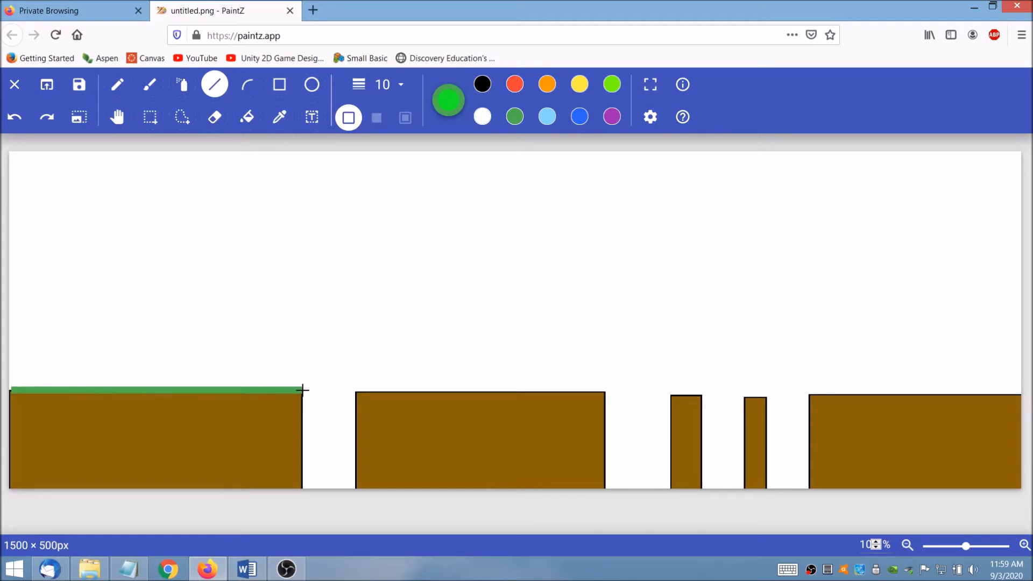
key("ctrl+z")
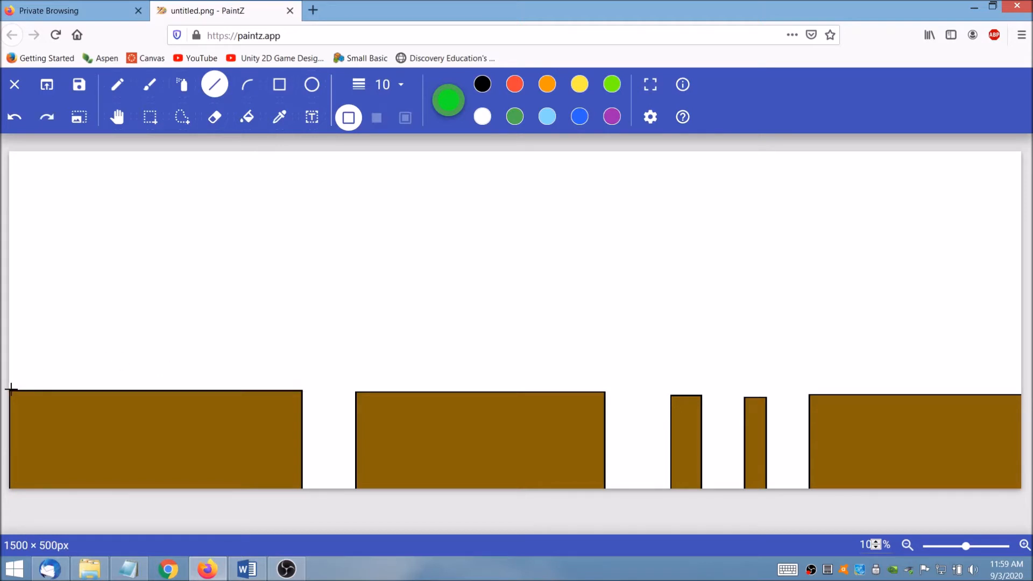
left_click_drag(10, 388, 303, 387)
Draw straight vertical and diagonal trial lines in the empty area above the second ground block and undo them
left_click_drag(357, 202, 375, 328)
mouse_move(407, 209)
left_mouse_down()
mouse_move(507, 309)
mouse_move(494, 295)
mouse_move(535, 252)
mouse_move(523, 295)
left_mouse_up()
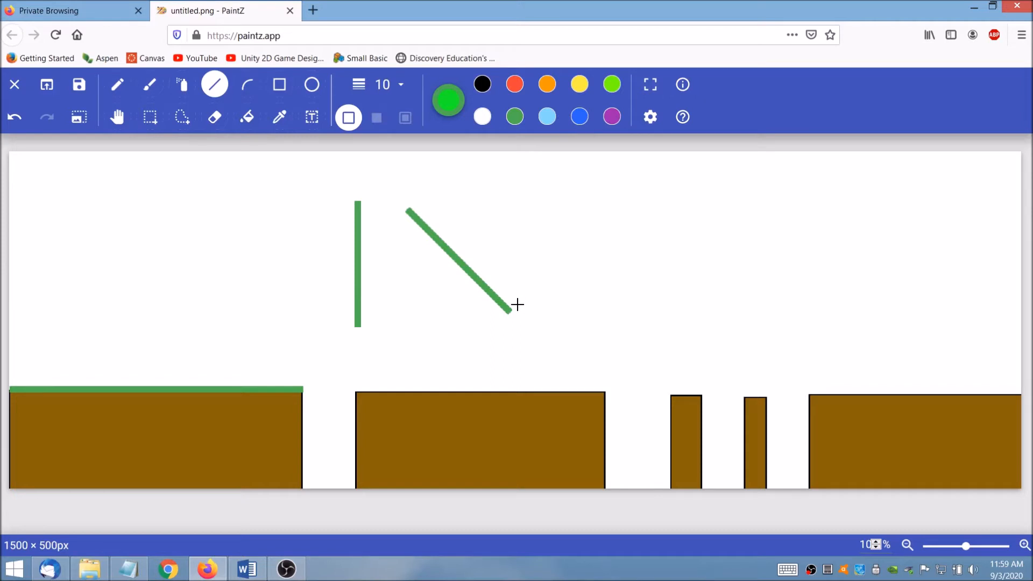
left_click_drag(519, 303, 432, 274)
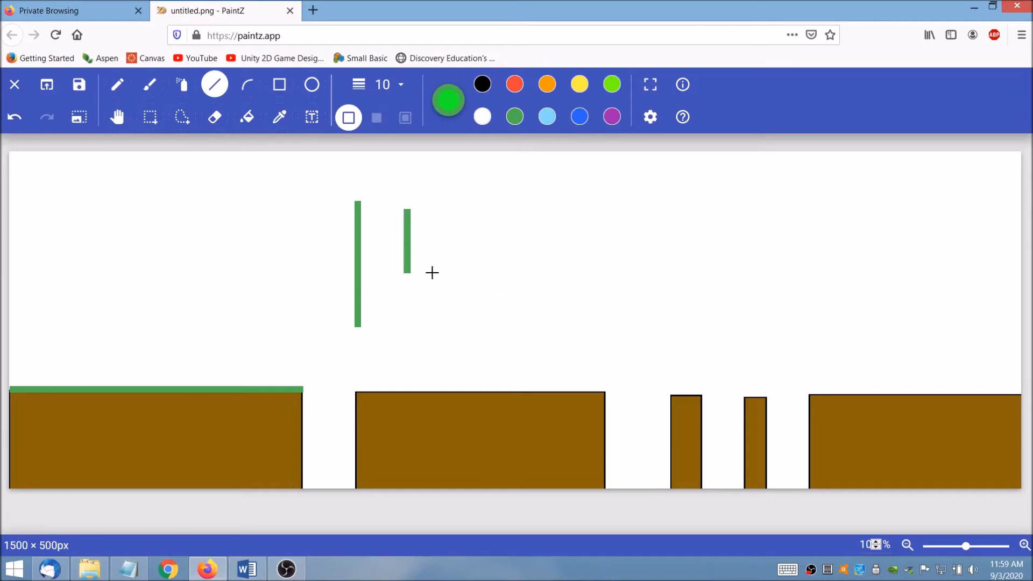
key("ctrl+z")
key("ctrl+z")
Draw straight green grass lines along the top edges of the remaining four ground blocks, undoing and redrawing misplaced ones
left_click_drag(356, 389, 606, 383)
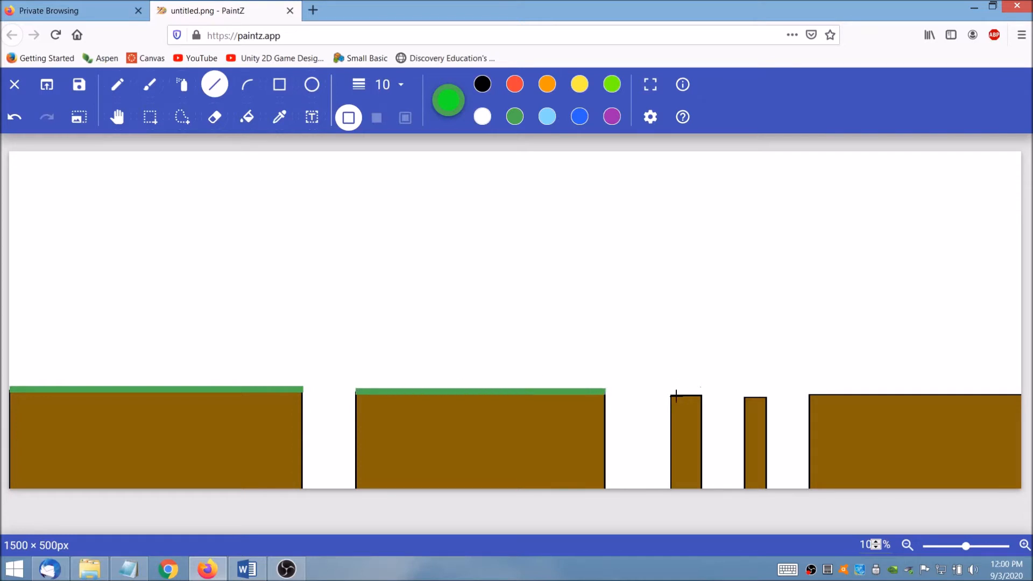
left_click_drag(673, 395, 693, 396)
key("ctrl+z")
left_click_drag(698, 395, 766, 396)
key("ctrl+z")
key("ctrl+z")
left_click_drag(743, 396, 767, 395)
left_click_drag(809, 394, 1027, 393)
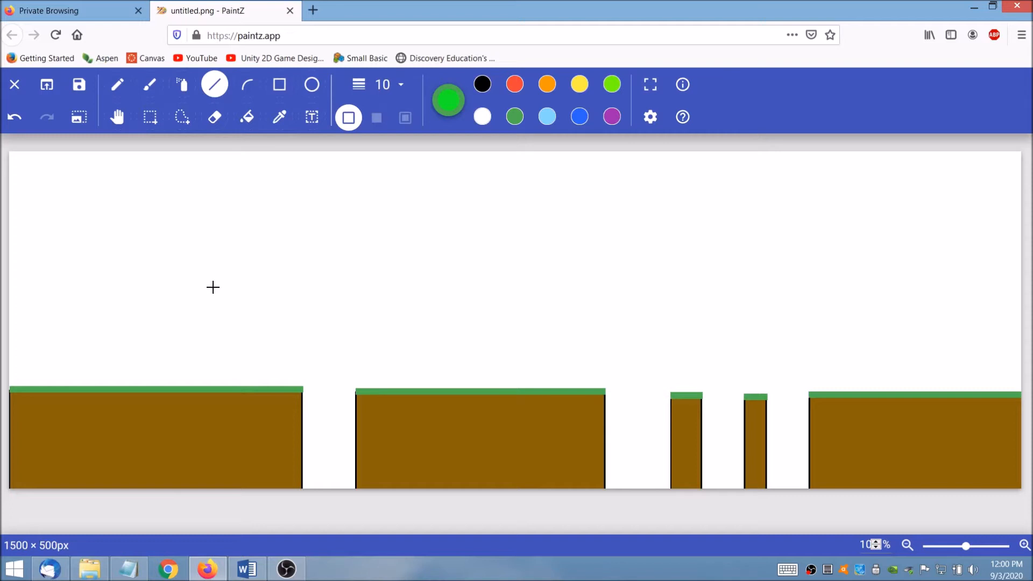
Draw six horizontal green lines as floating platforms: four short ones stepping up and down, and two long ones higher up
left_click_drag(184, 323, 229, 322)
left_click_drag(268, 281, 304, 281)
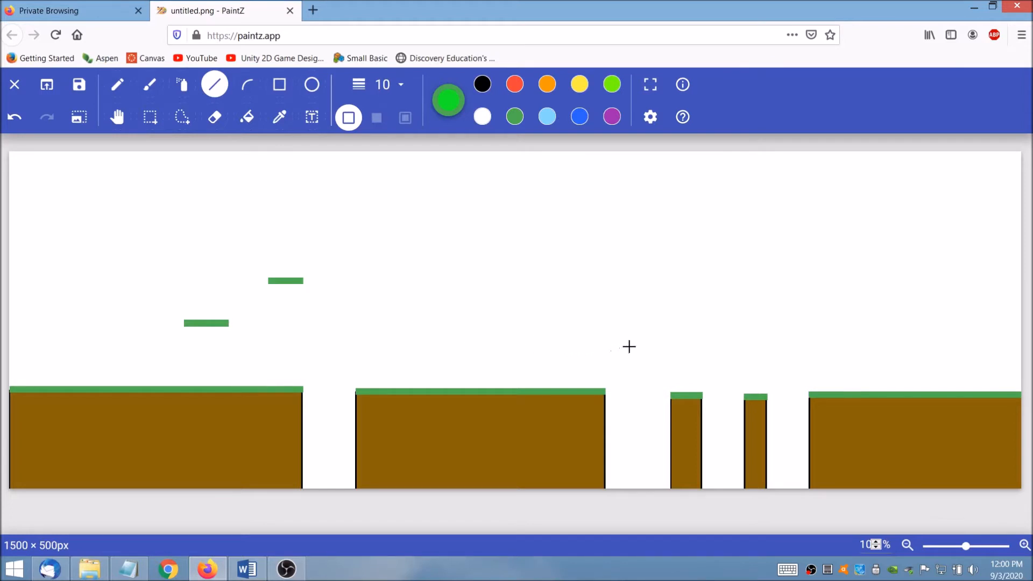
left_click_drag(577, 328, 613, 327)
mouse_move(498, 277)
left_mouse_down()
mouse_move(545, 277)
mouse_move(535, 277)
left_mouse_up()
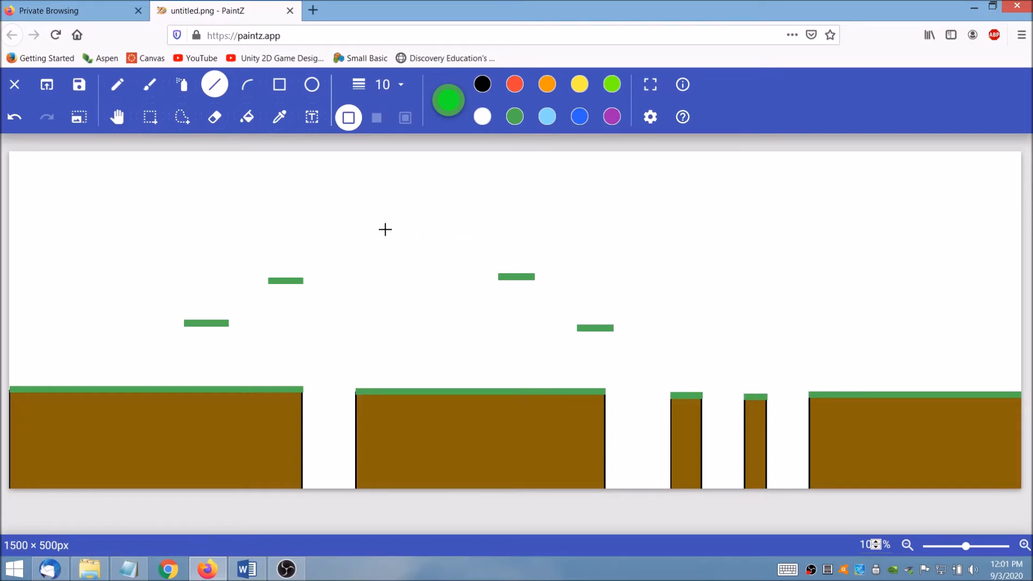
left_click_drag(331, 228, 471, 232)
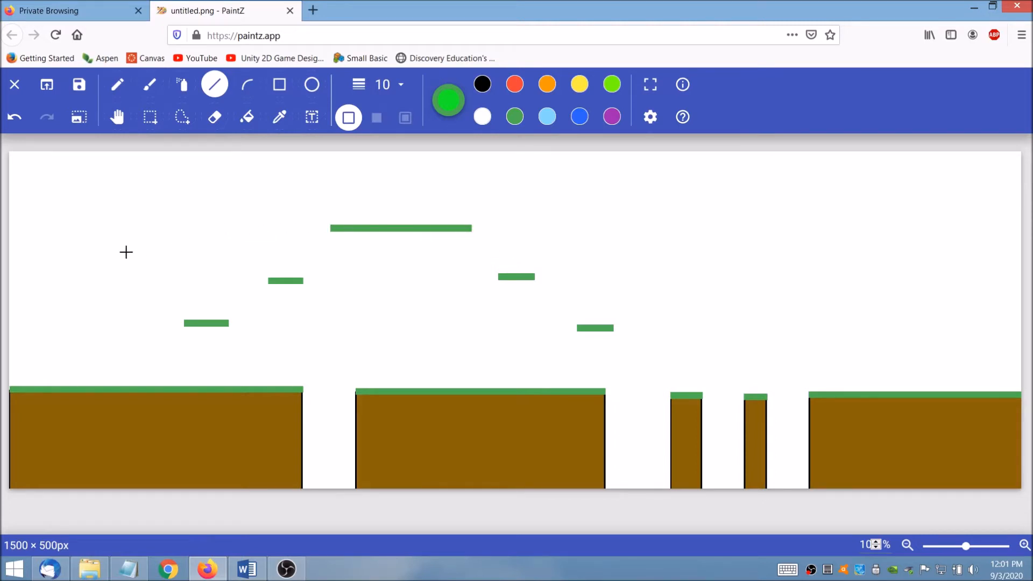
left_click_drag(42, 232, 163, 237)
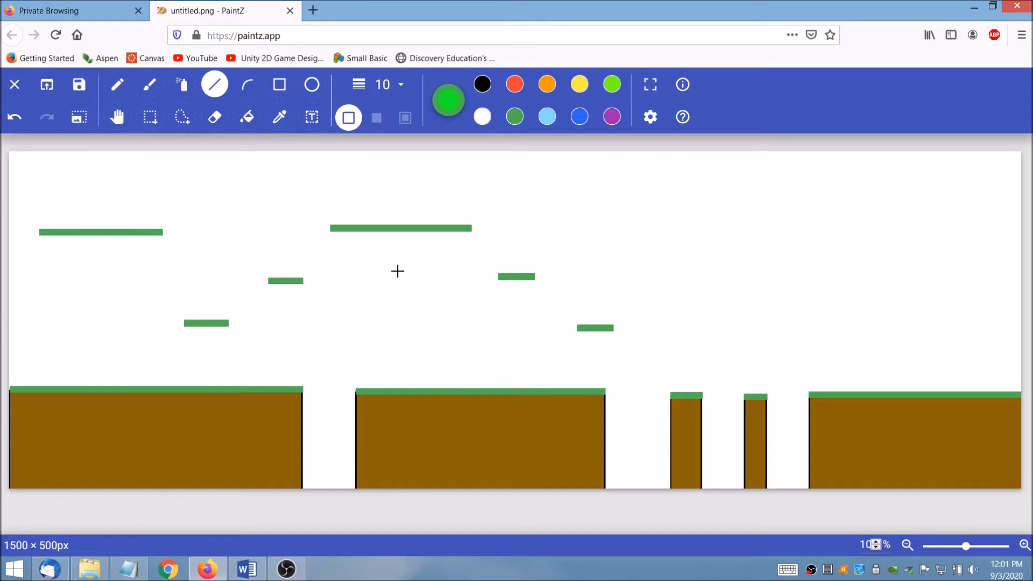
Set the line colour to brown #9e7610 and the fill colour to brown #a56f09
left_click(459, 113)
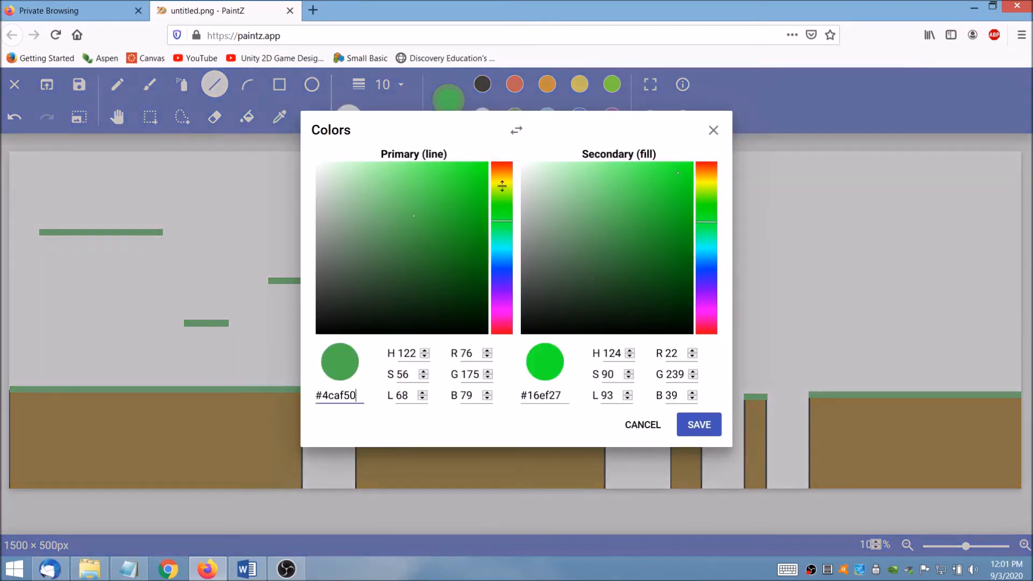
left_click_drag(503, 182, 468, 227)
left_click_drag(703, 185, 703, 173)
left_click(688, 220)
left_click_drag(688, 219, 683, 223)
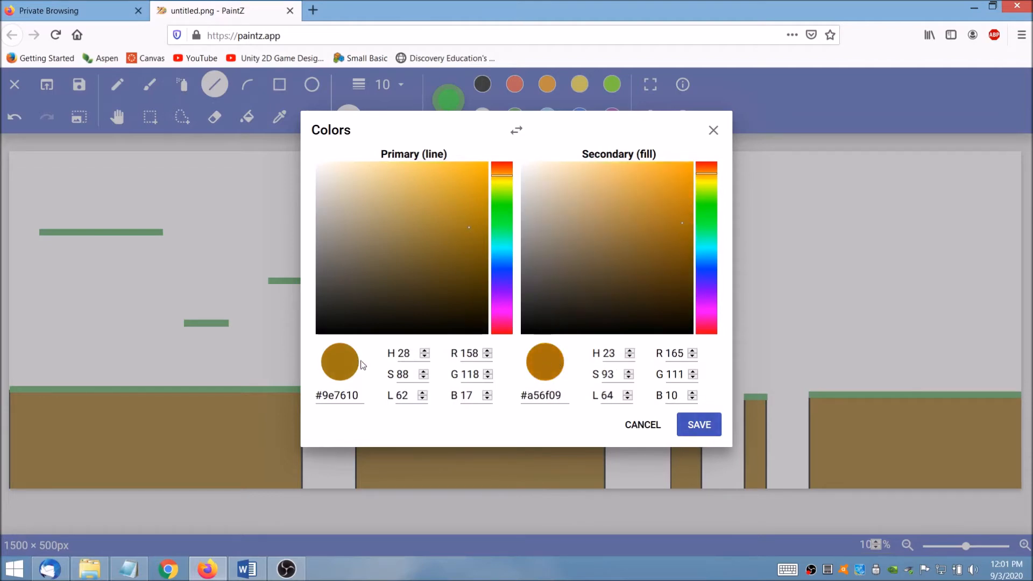
left_click(690, 424)
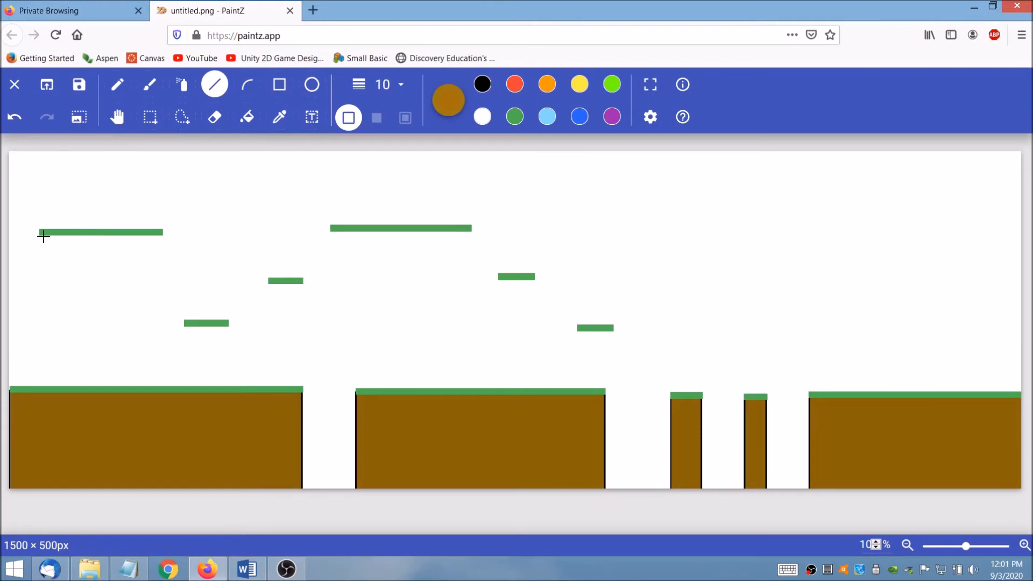
Draw a straight brown line directly beneath the green line of each of the six floating platforms
left_click_drag(40, 237, 160, 238)
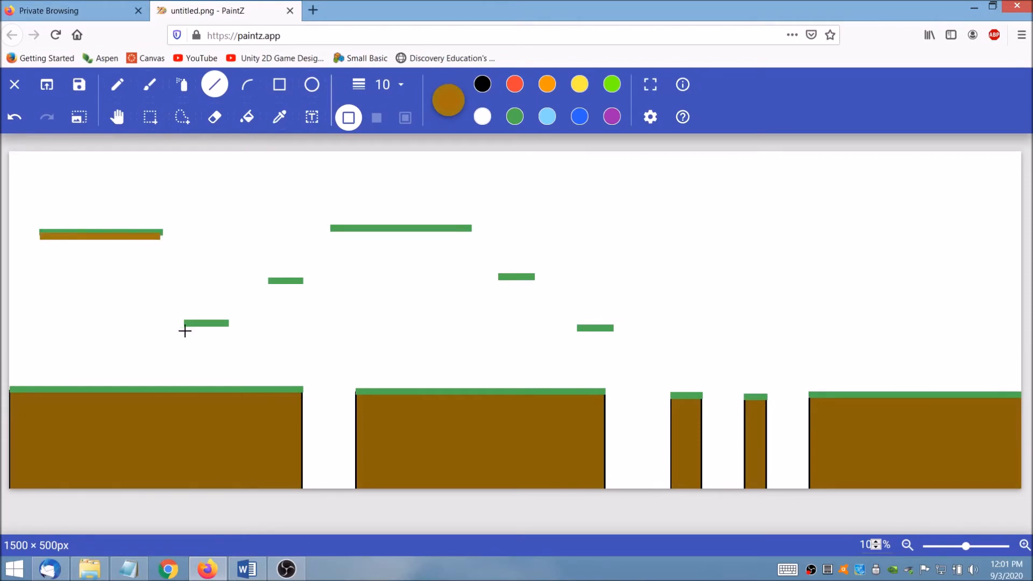
left_click_drag(185, 330, 228, 330)
left_click_drag(273, 285, 296, 286)
left_click_drag(331, 233, 466, 235)
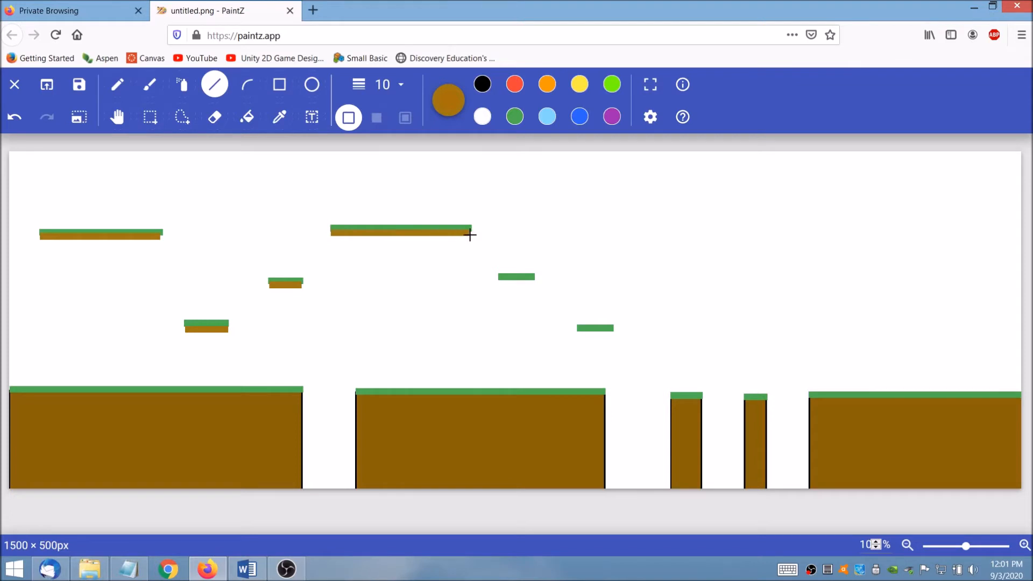
left_click_drag(499, 282, 538, 283)
left_click_drag(578, 333, 615, 332)
Choose the Oval tool and set the line colour to palette yellow #ffeb3b and the fill colour to yellow #f2f81e
left_click(314, 85)
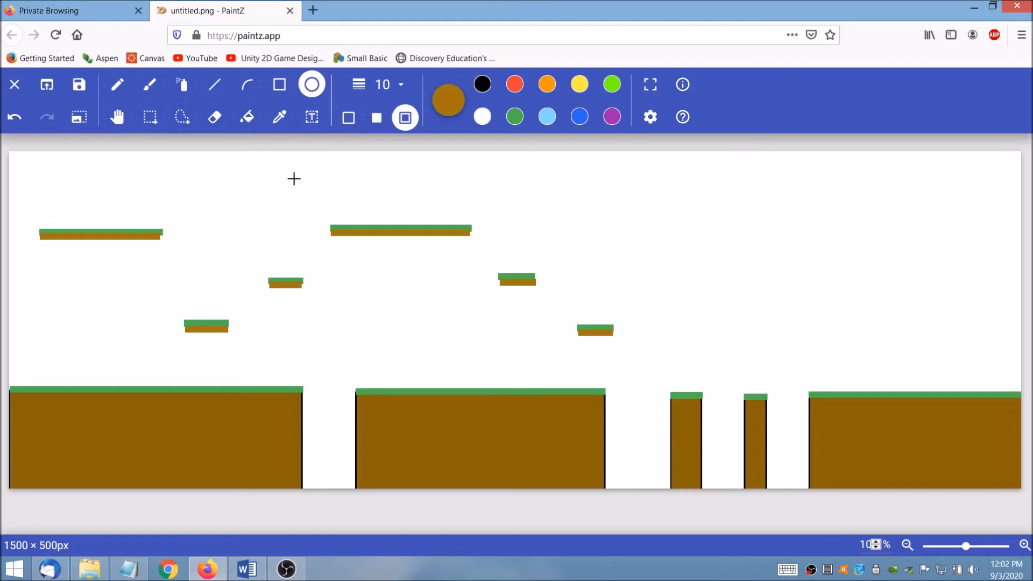
left_click(452, 105)
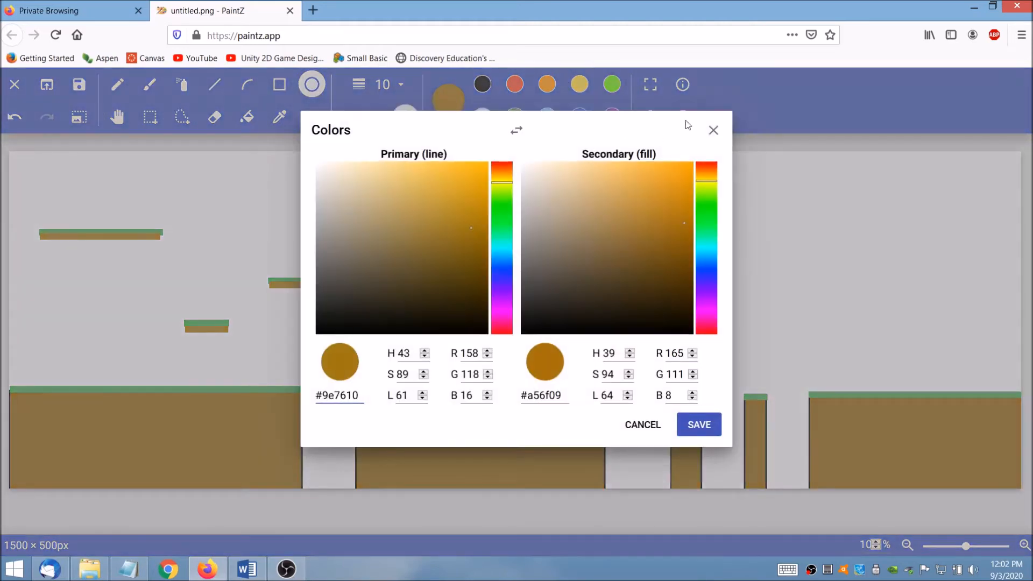
left_click(714, 129)
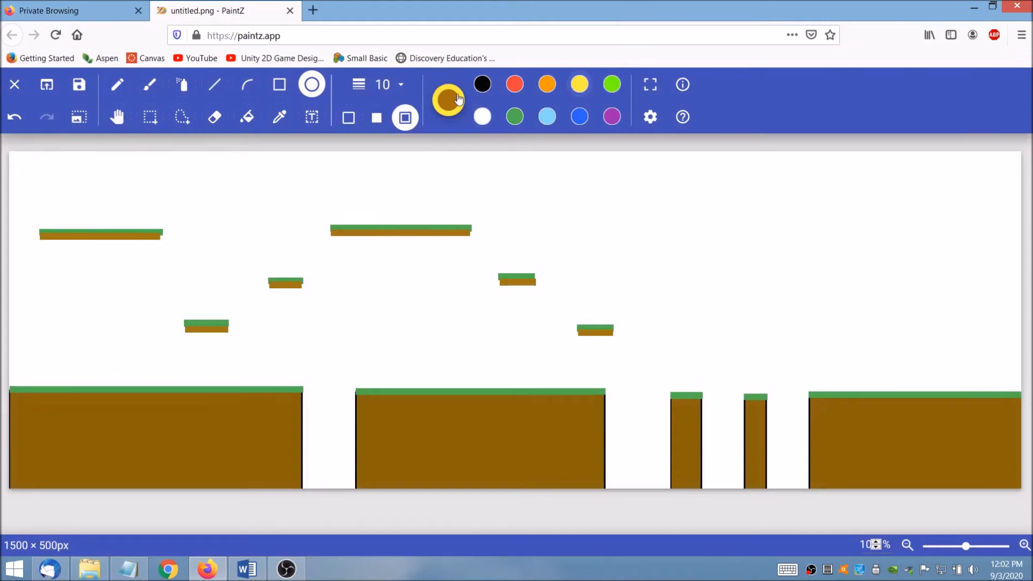
left_click(458, 98)
left_click(714, 130)
left_click(449, 106)
left_click(714, 130)
left_click(455, 112)
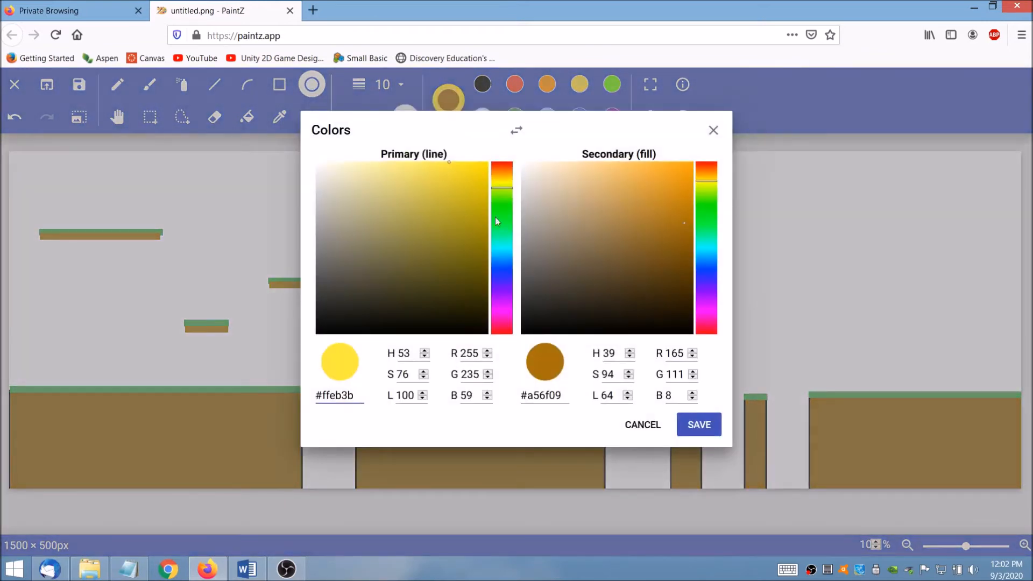
left_click(706, 184)
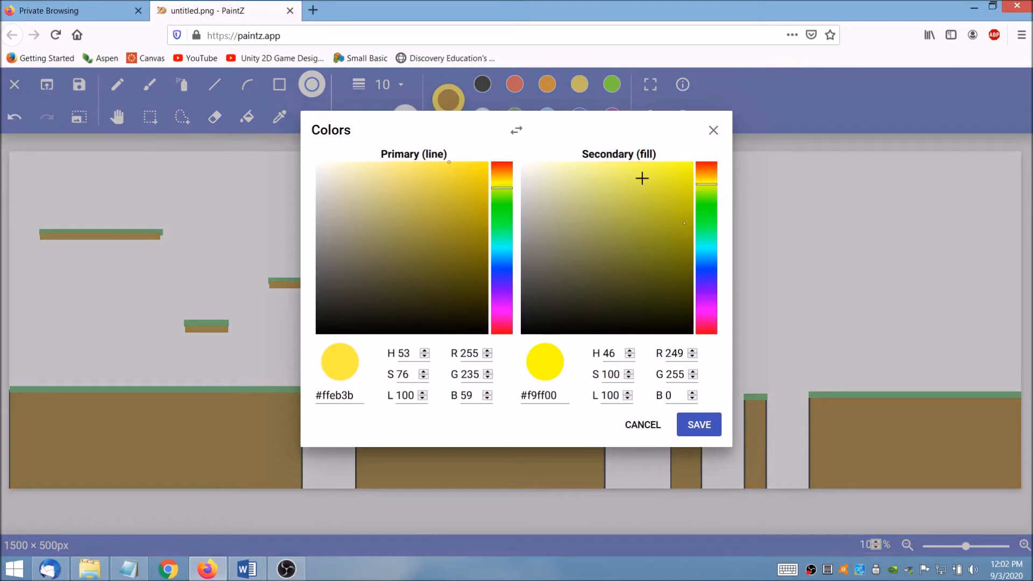
left_click_drag(640, 176, 672, 167)
left_click(700, 425)
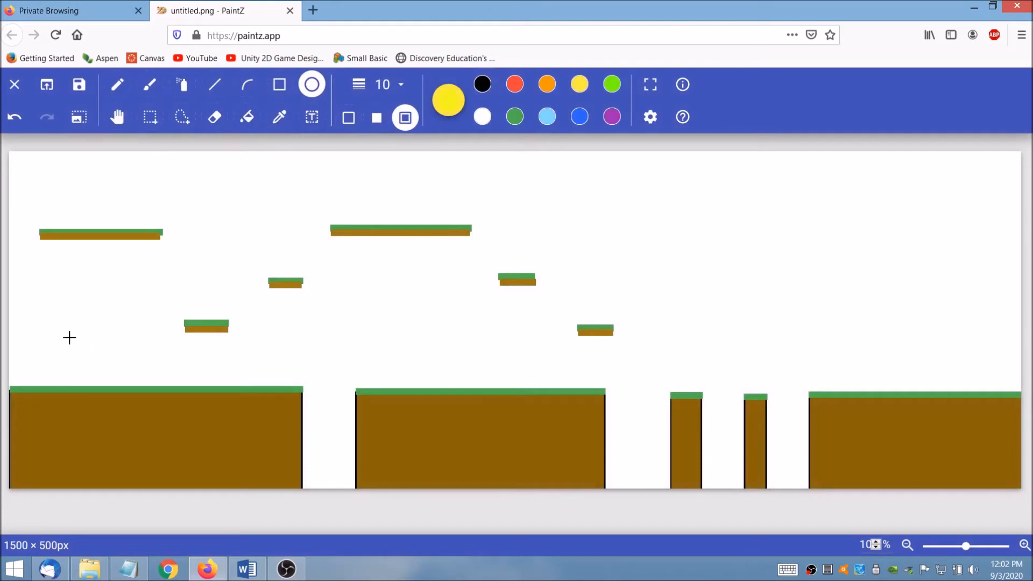
Draw four small yellow coins: above the leftmost ground block, above the first two short platforms, and right of the left long platform
left_click_drag(87, 340, 105, 361)
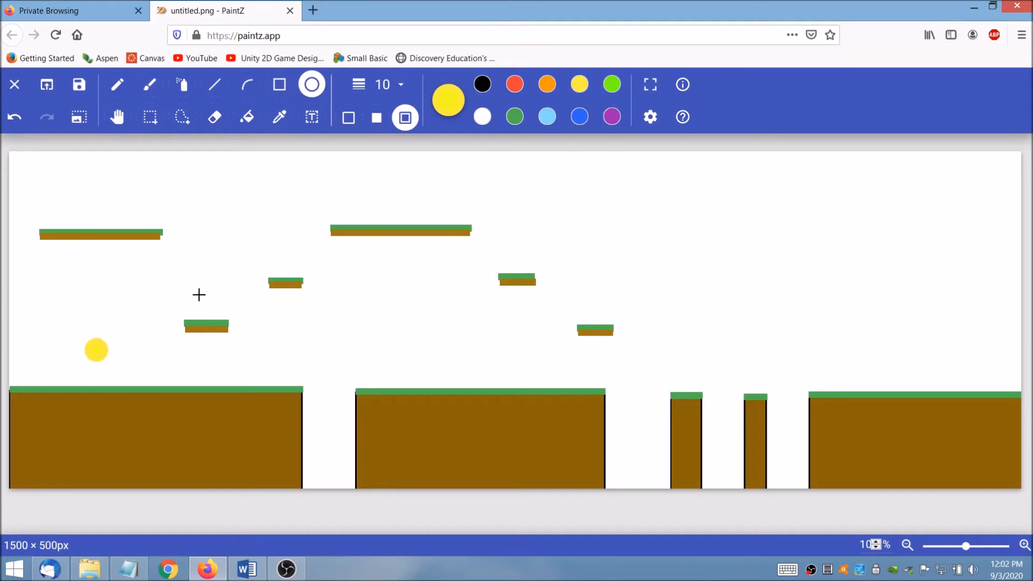
left_click_drag(194, 284, 214, 306)
left_click_drag(228, 220, 272, 245)
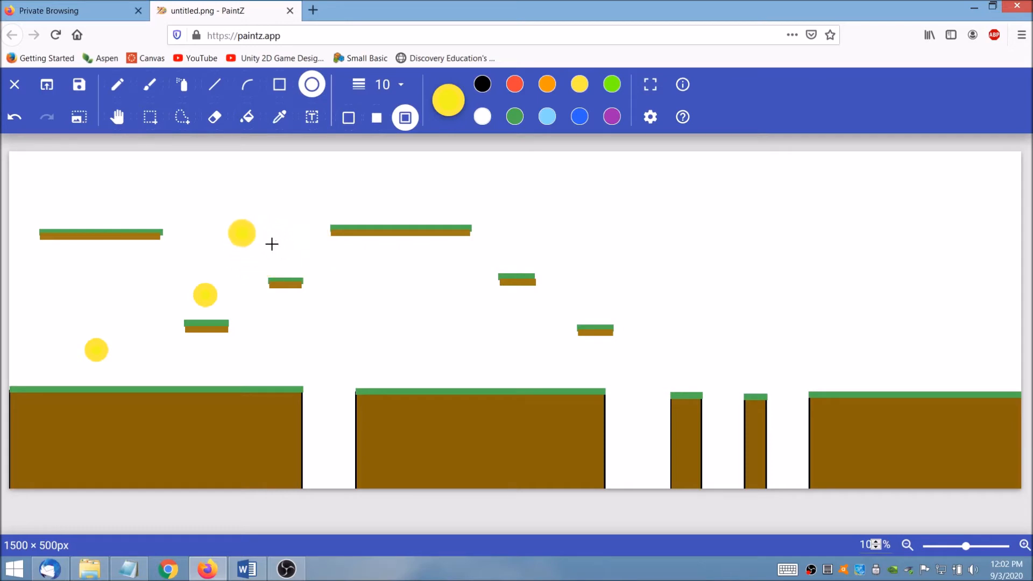
key("ctrl+z")
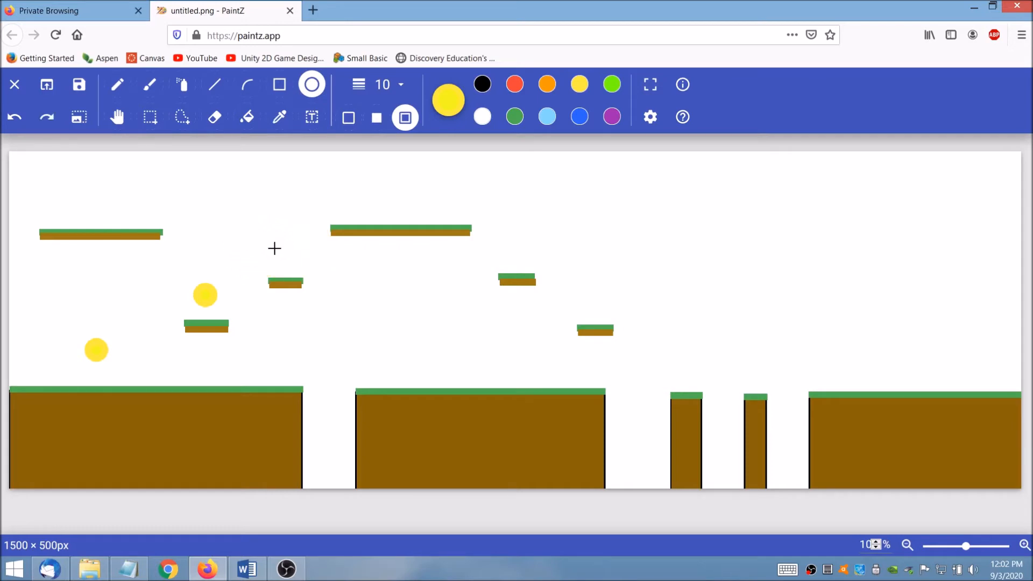
left_click_drag(275, 244, 297, 262)
left_click_drag(207, 205, 229, 228)
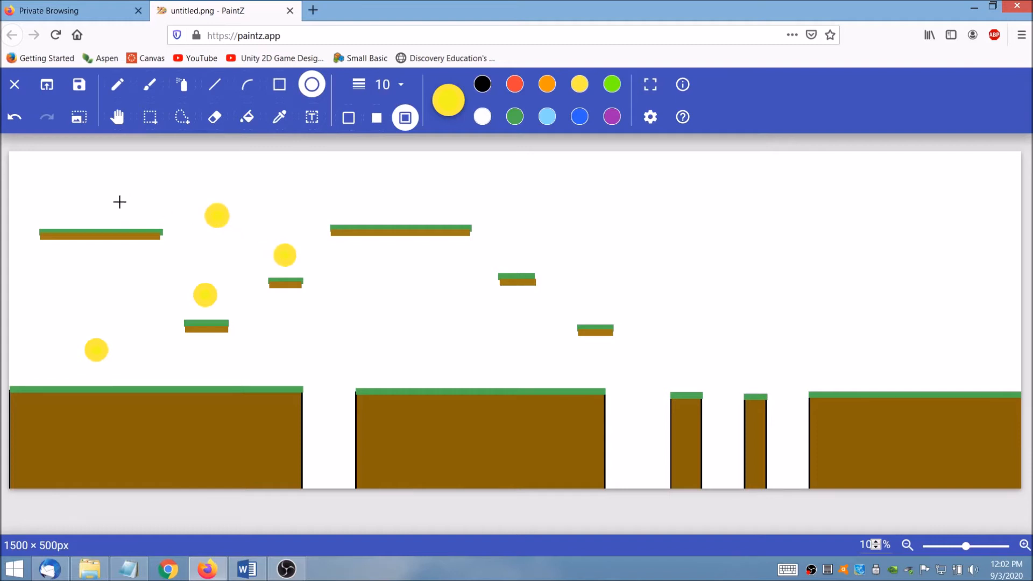
Draw coins above both long platforms, three and two, plus one between the narrow blocks and one above the last ground block
left_click_drag(120, 203, 107, 224)
left_click_drag(42, 199, 66, 223)
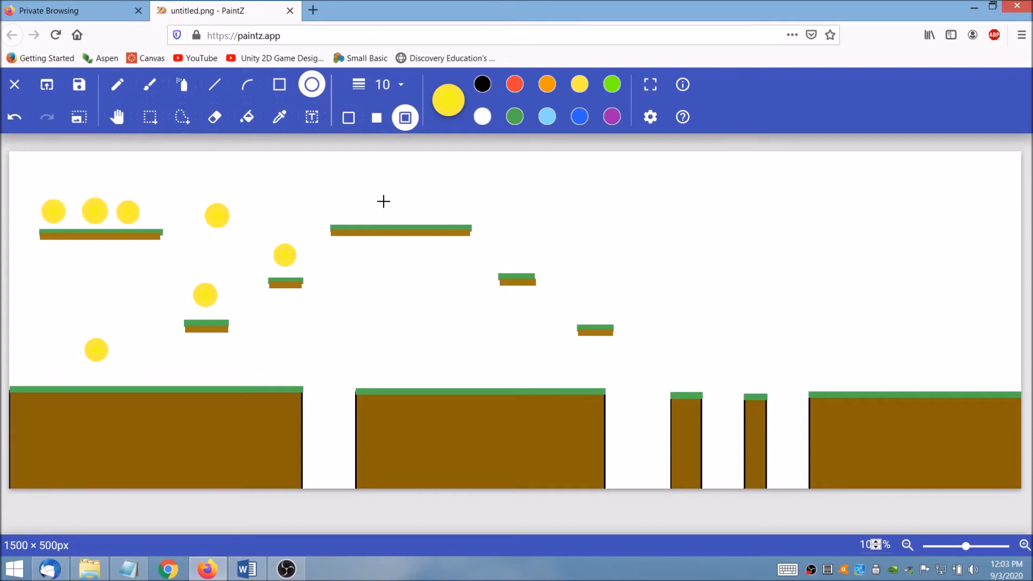
left_click_drag(378, 202, 427, 217)
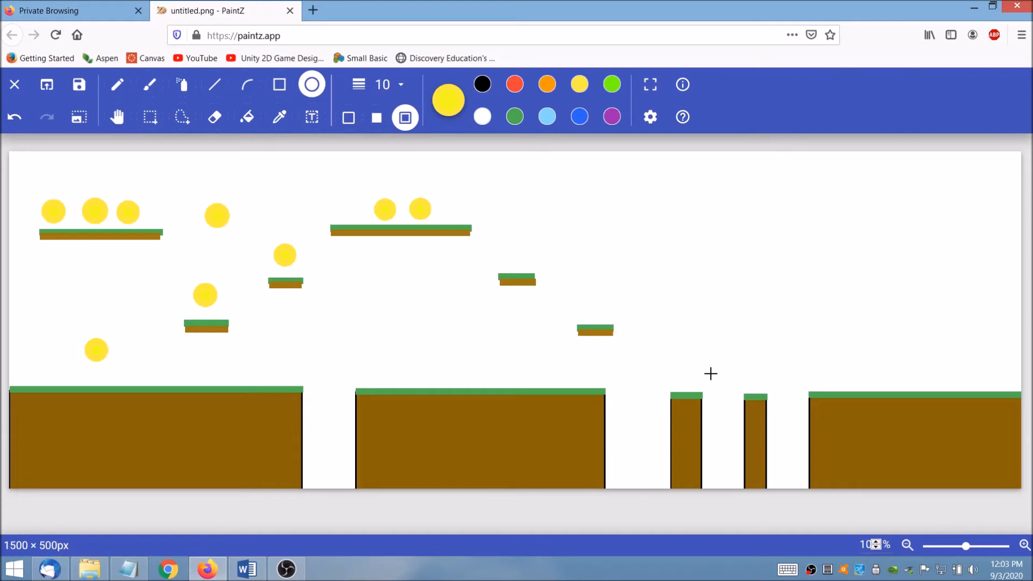
left_click_drag(719, 377, 730, 391)
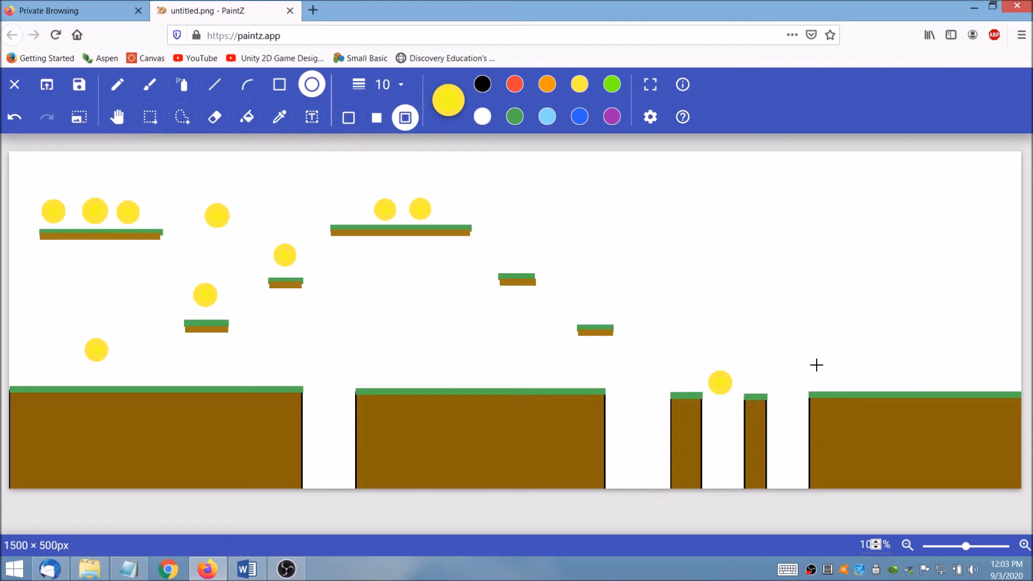
left_click_drag(869, 360, 895, 384)
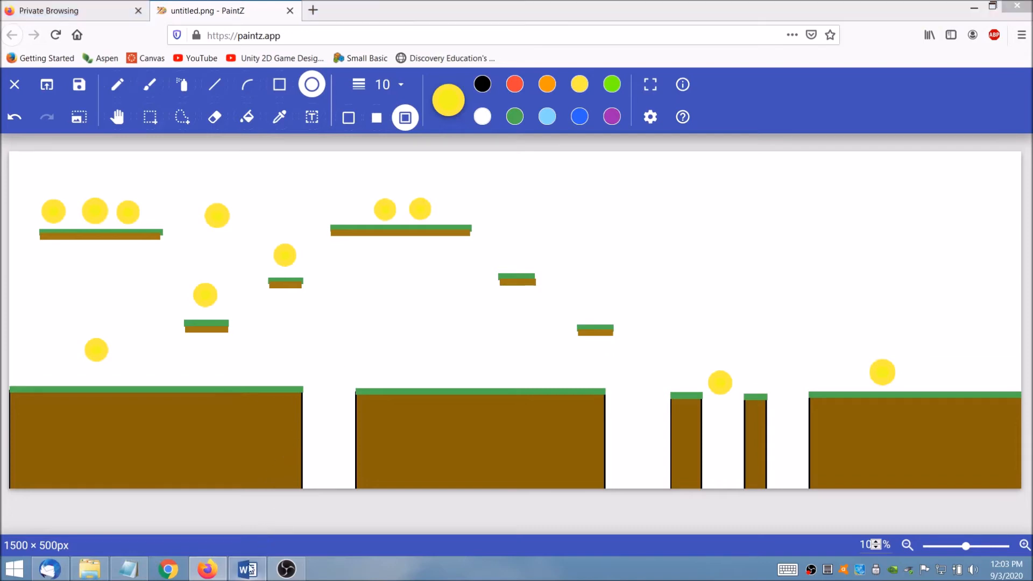
Switch to the Scene Drawing document in Word, review the platform, coin, checkpoint and start-position requirements, and return to PaintZ
left_click(246, 569)
scroll(299, 363, "down", 2)
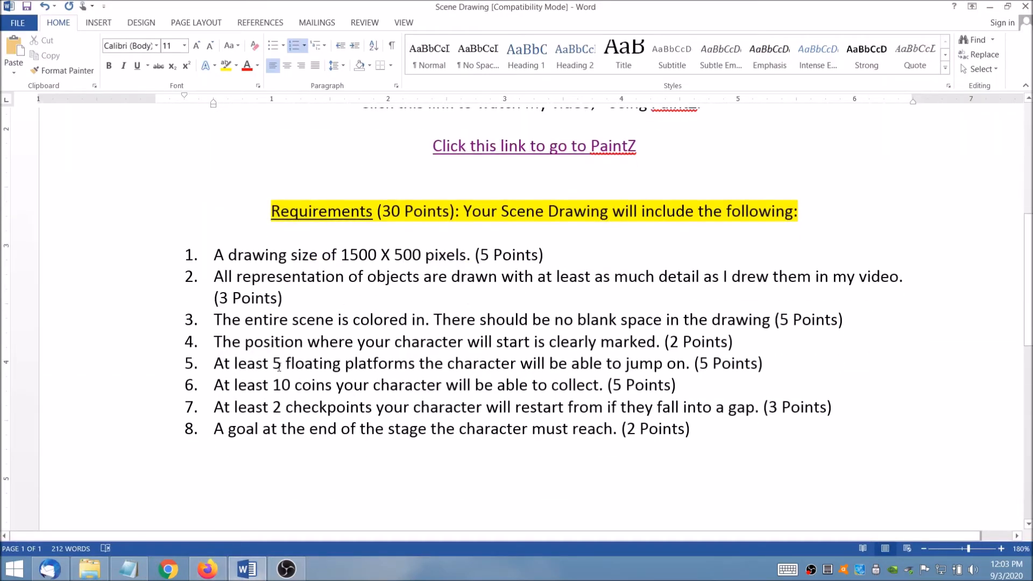
left_click_drag(278, 364, 375, 408)
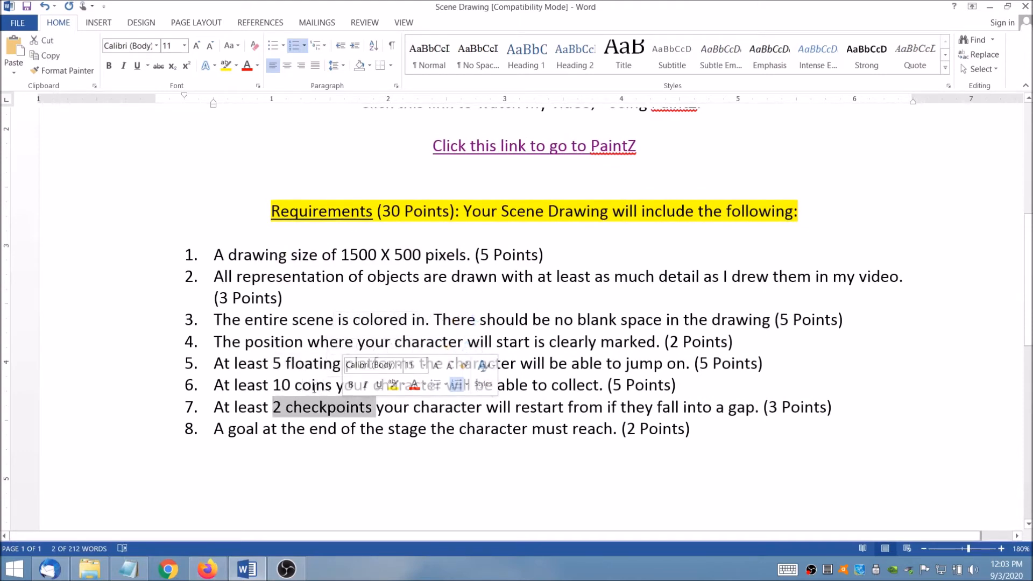
left_click(601, 341)
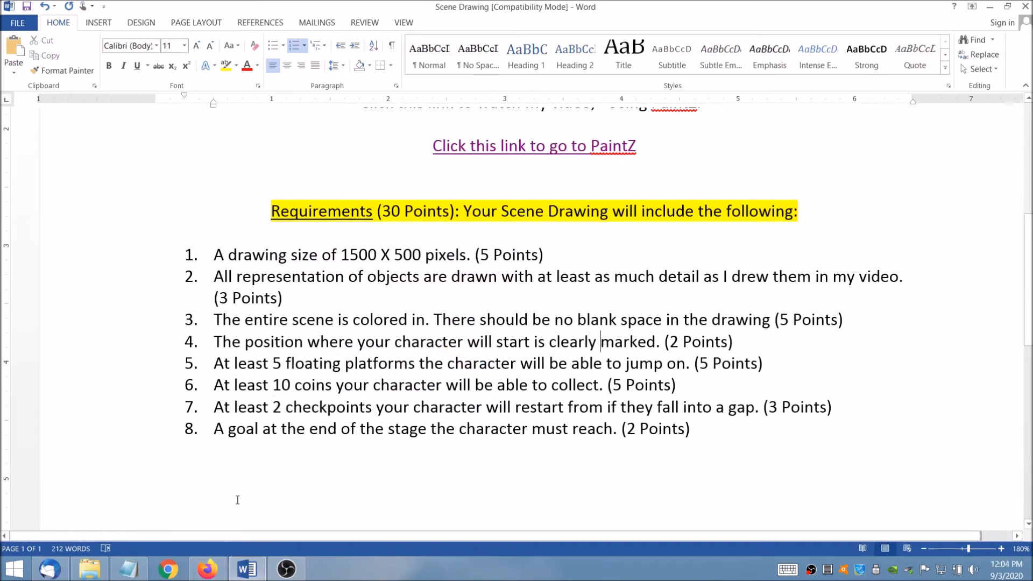
left_click(209, 570)
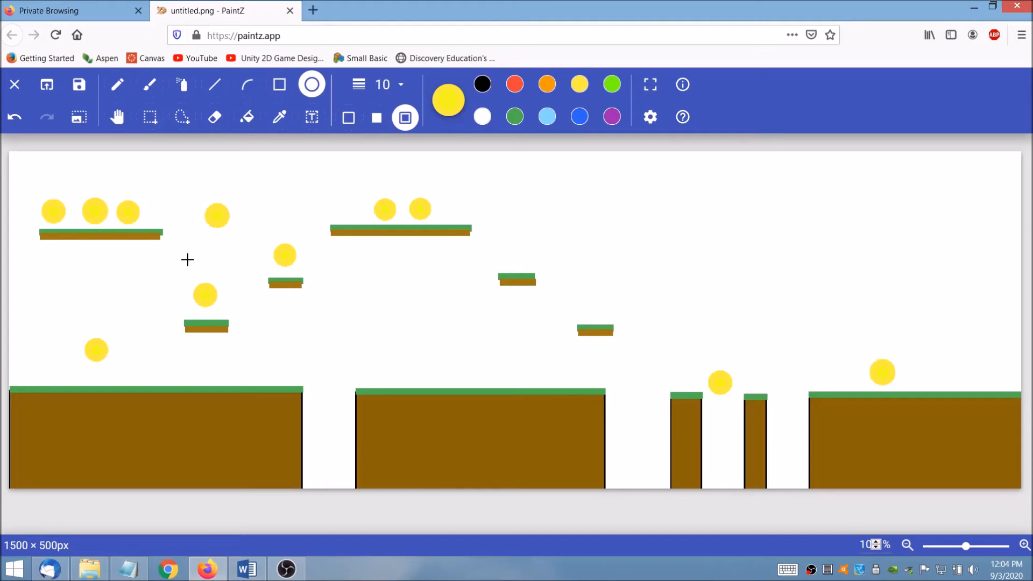
Try the Eraser on the coin between the two long platforms and across the empty area beside it
left_click(218, 122)
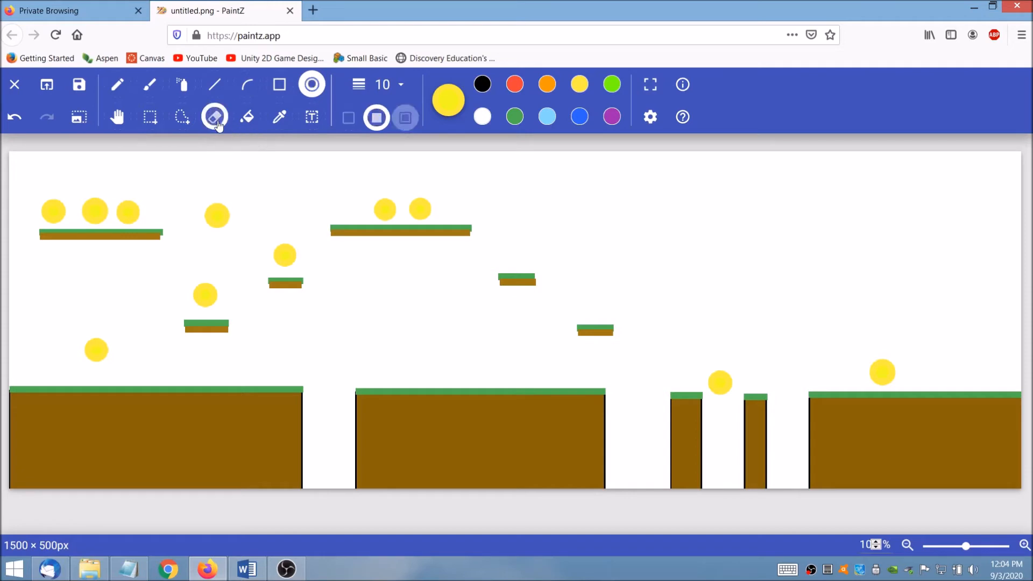
mouse_move(227, 195)
left_mouse_down()
mouse_move(226, 268)
mouse_move(215, 208)
mouse_move(230, 243)
mouse_move(217, 200)
mouse_move(214, 232)
mouse_move(229, 196)
mouse_move(234, 223)
left_mouse_up()
mouse_move(310, 203)
left_mouse_down()
mouse_move(225, 262)
mouse_move(240, 218)
left_mouse_up()
Set both the line colour and the fill colour to white
left_click(447, 98)
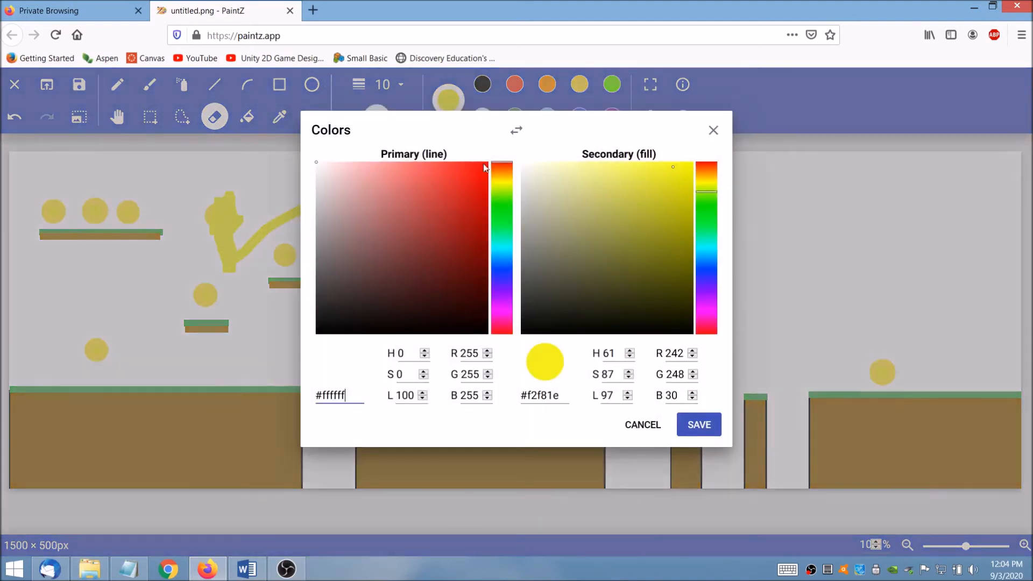
mouse_move(526, 168)
left_mouse_down()
mouse_move(514, 168)
mouse_move(520, 158)
left_mouse_up()
left_click(698, 425)
Erase part of the yellow smears around the coin between the long platforms, and undo the eraser strokes
mouse_move(275, 209)
left_mouse_down()
mouse_move(260, 258)
mouse_move(229, 213)
mouse_move(224, 232)
left_mouse_up()
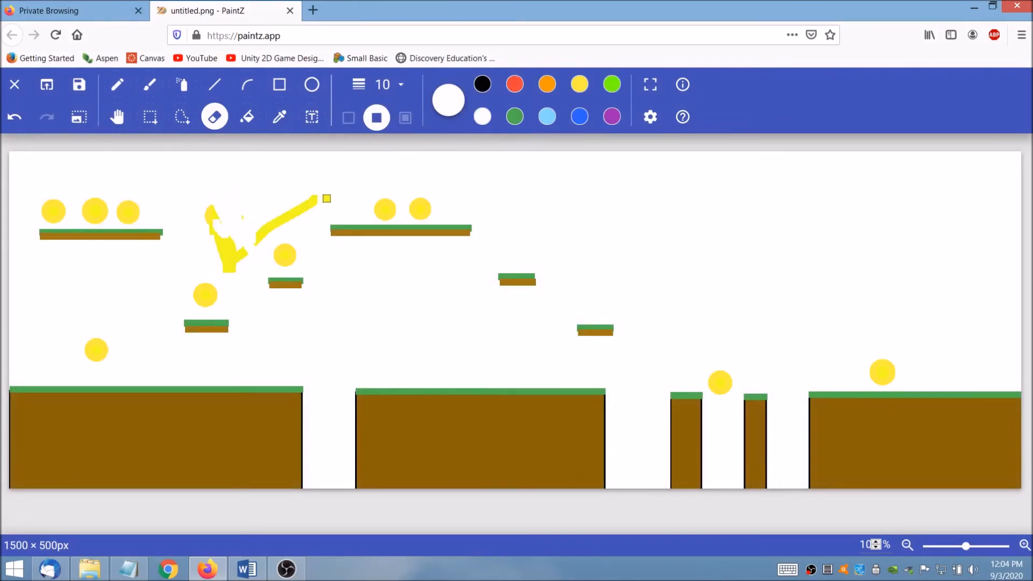
key("ctrl+z")
key("ctrl+z")
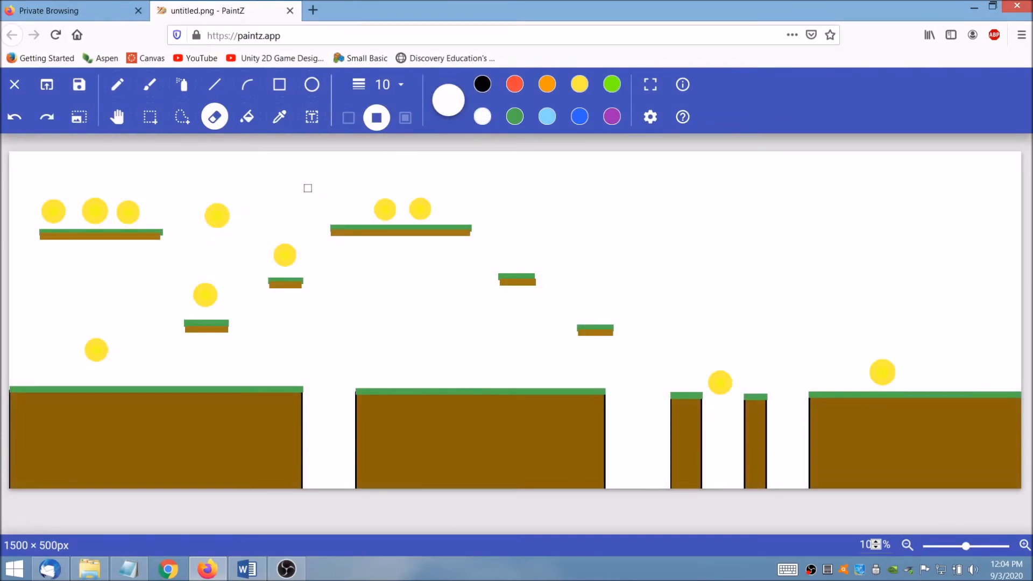
Switch to the Line tool and set its line width to 30
left_click(215, 85)
left_click(383, 84)
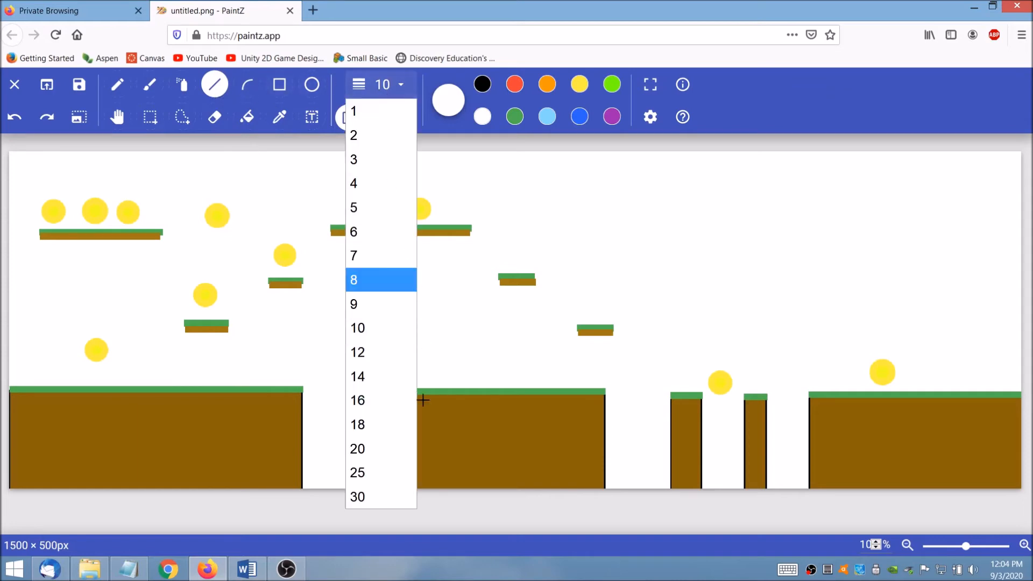
left_click(392, 496)
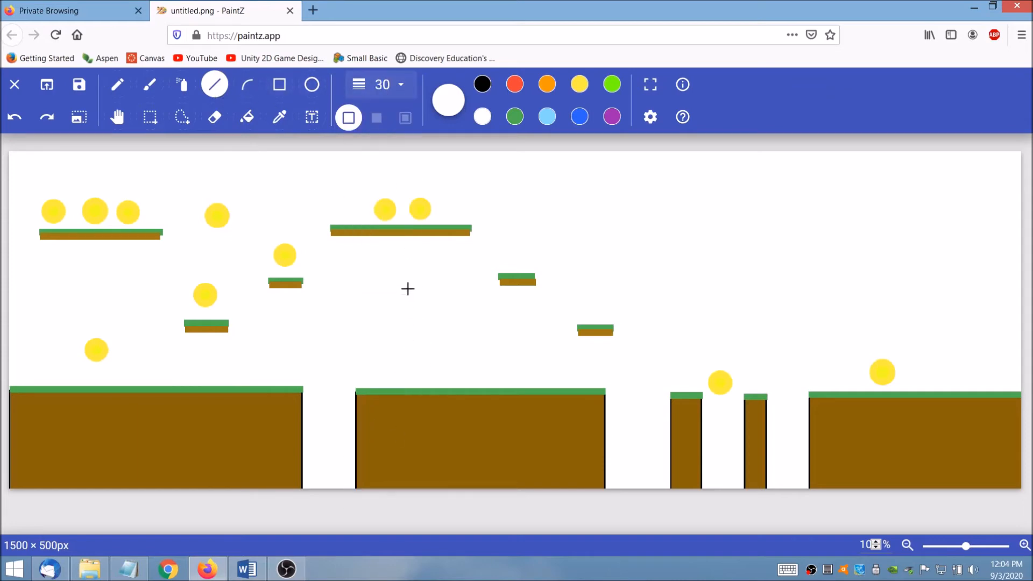
Try a white mark above the middle ground section, undo it, and redo the coins near the narrow pillars and on the last ground section
left_click(423, 359)
key("ctrl+z")
key("ctrl+z")
key("ctrl+z")
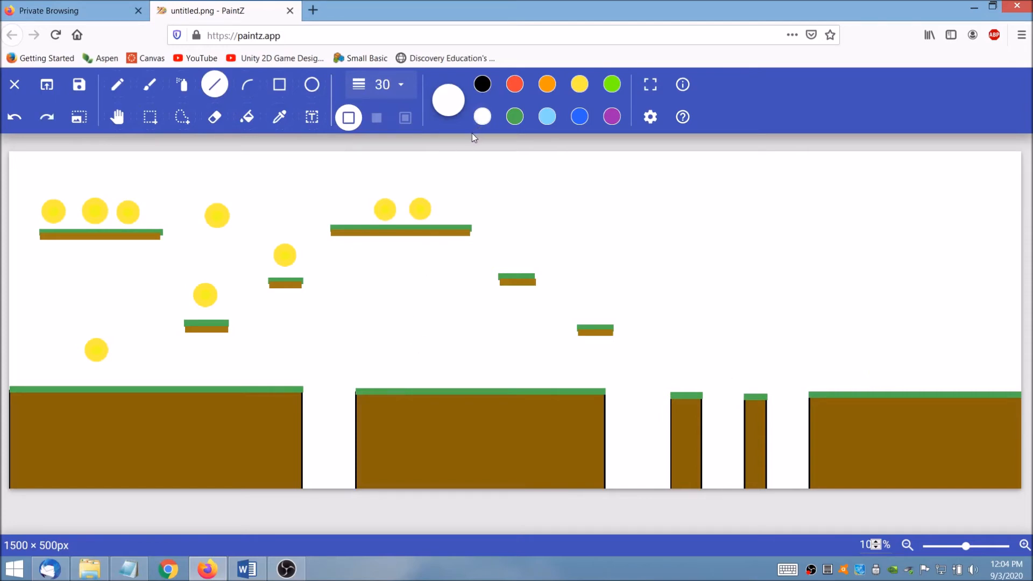
key("ctrl+y")
key("ctrl+y")
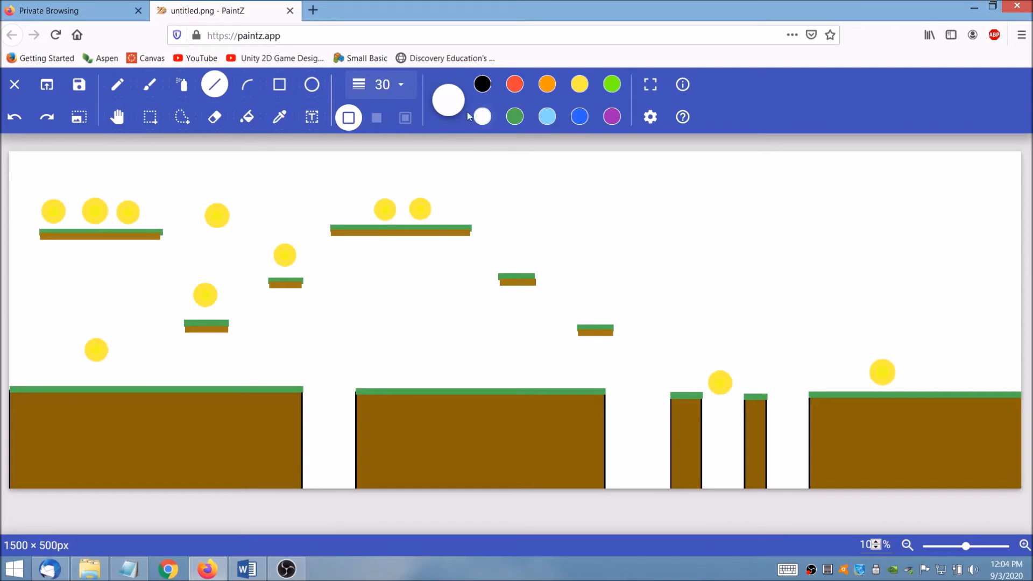
Set the line colour to red #f90720 and the fill colour to orange-red #f43607
left_click(448, 100)
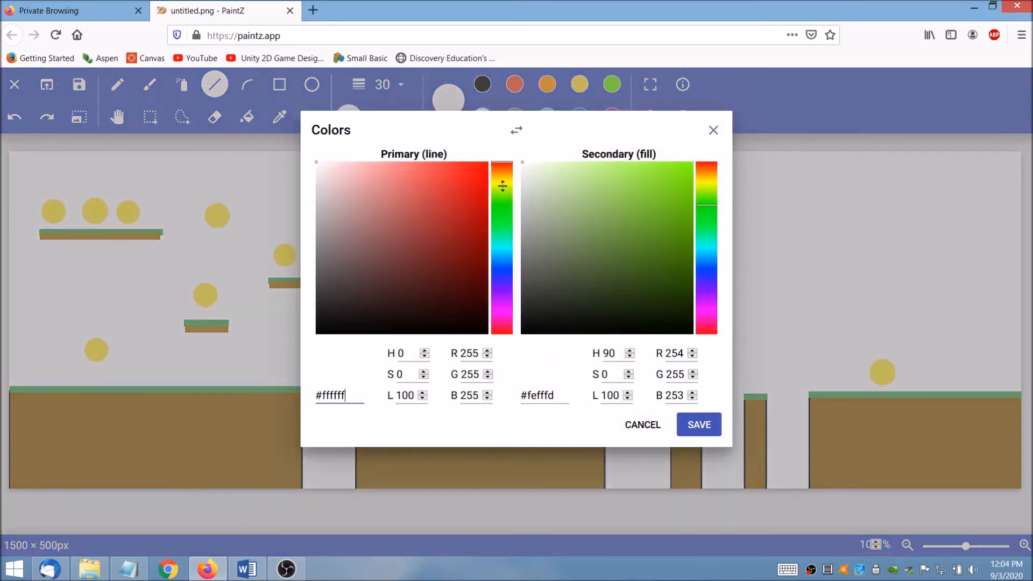
left_click_drag(506, 260, 507, 324)
left_click(483, 166)
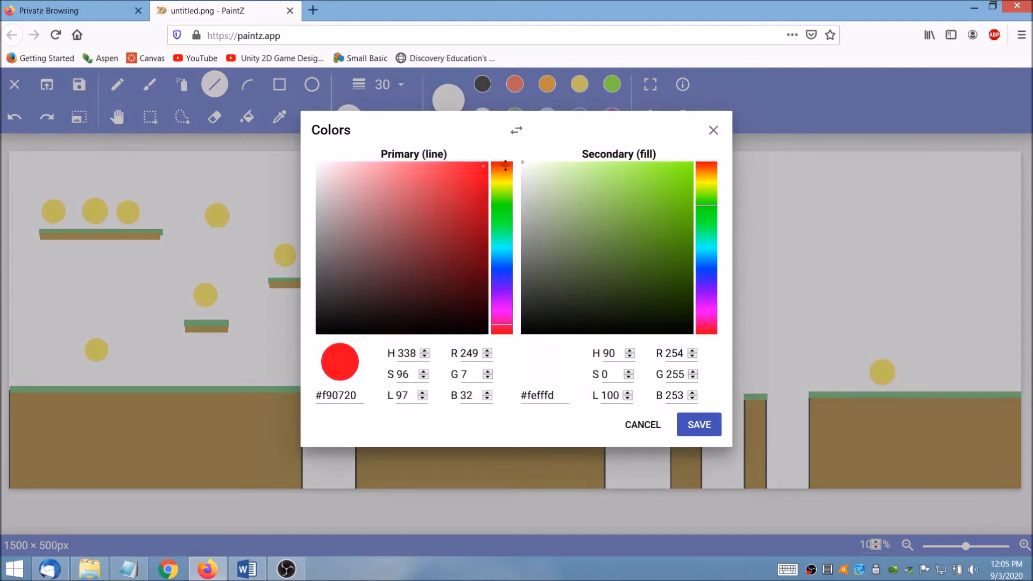
left_click_drag(696, 280, 705, 332)
left_click(688, 168)
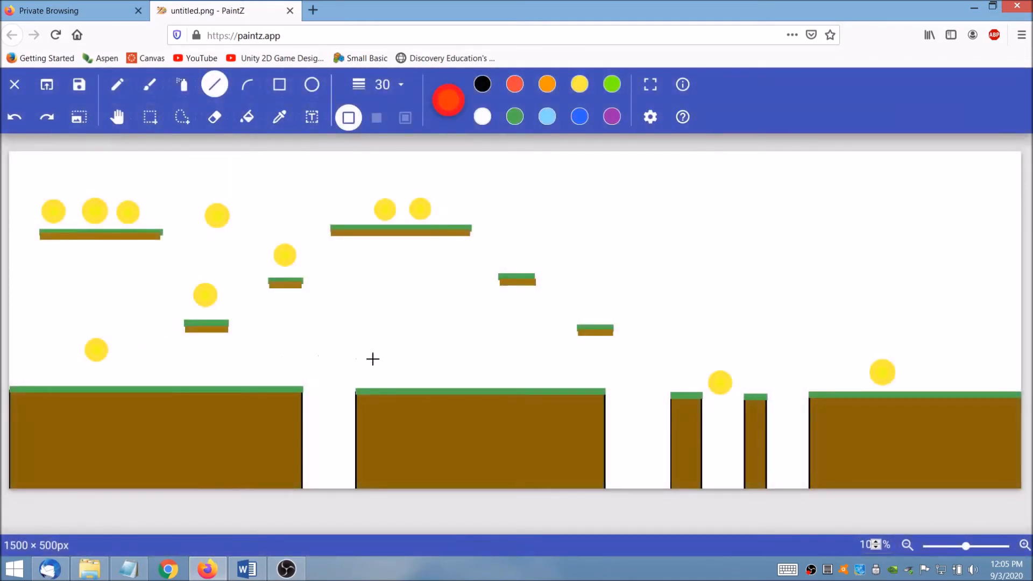
Try thick red vertical posts on the middle and the far-right ground sections, and undo them
left_click_drag(380, 344, 399, 369)
key("ctrl+z")
left_click_drag(392, 329, 396, 390)
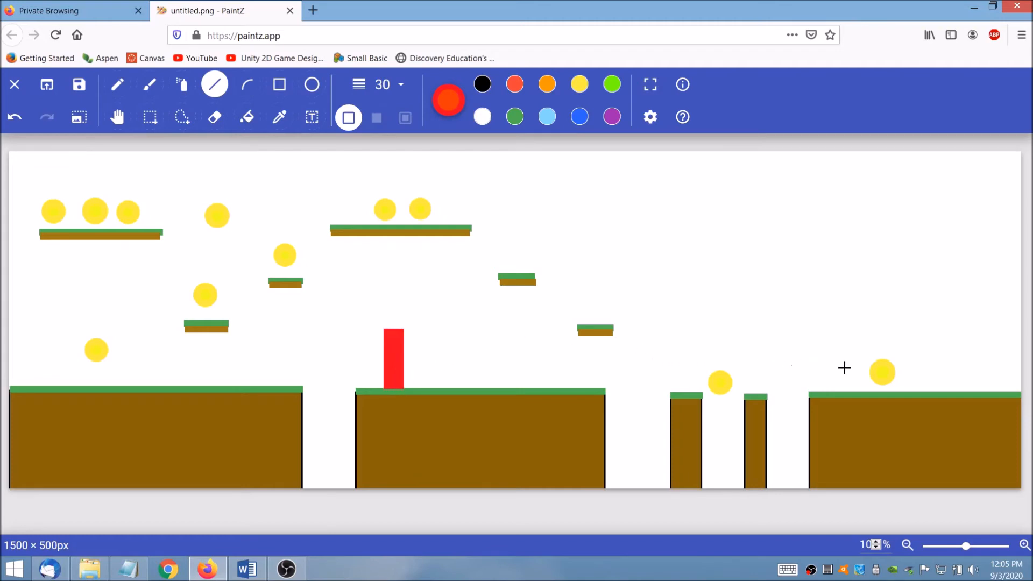
left_click_drag(821, 336, 827, 393)
key("ctrl+z")
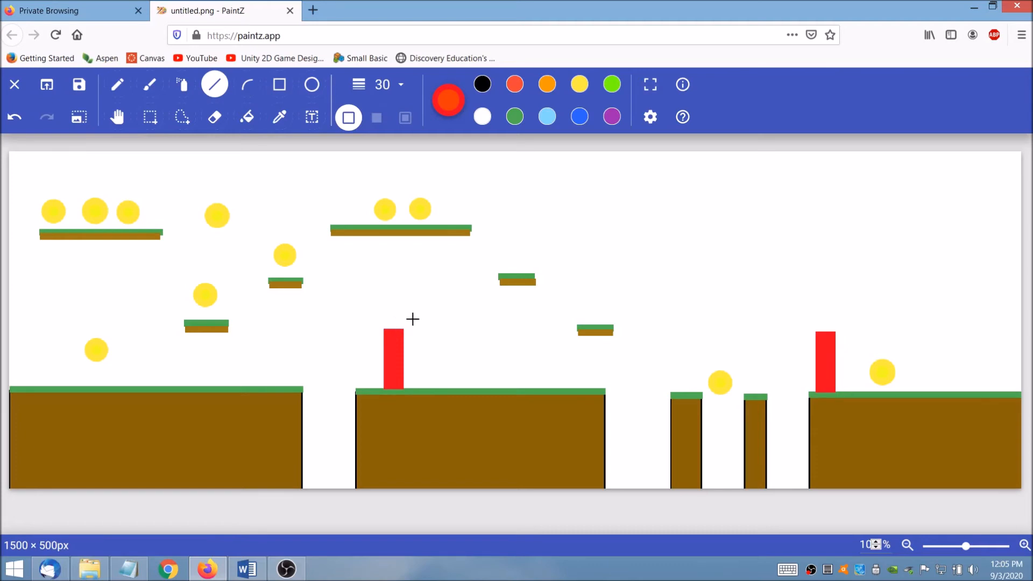
key("ctrl+z")
key("ctrl+z")
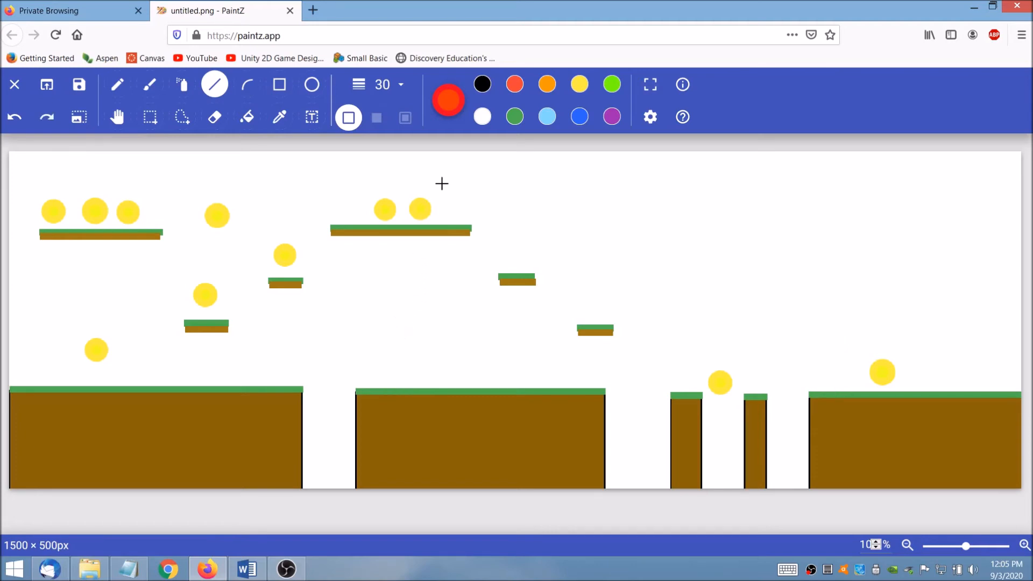
Pick dark brown #755f0c as the line colour and lighter brown #906a12 as the fill colour
left_click(460, 112)
left_click_drag(506, 187, 505, 176)
left_click(470, 252)
left_click(487, 164)
left_click(471, 253)
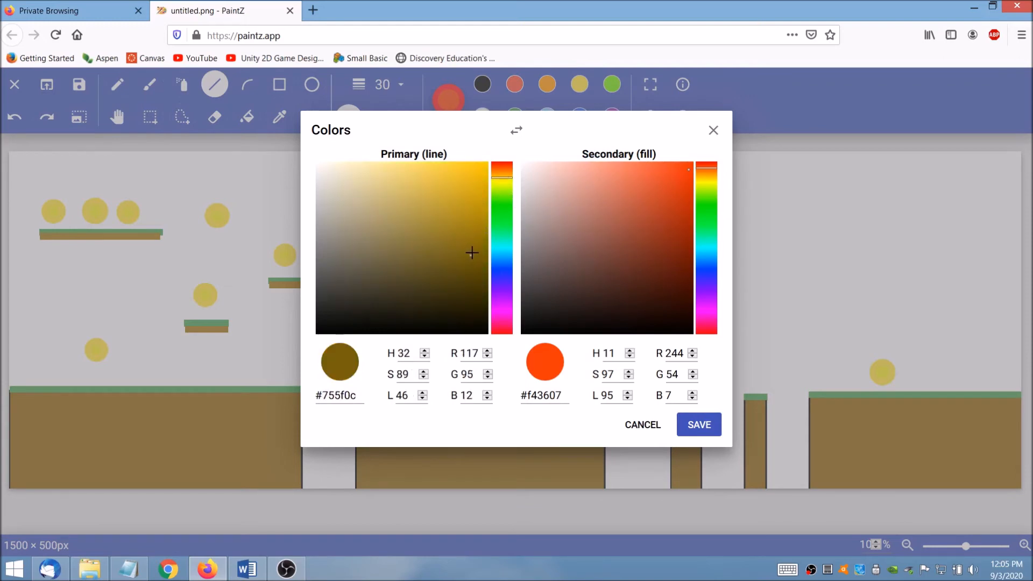
mouse_move(699, 176)
left_mouse_down()
mouse_move(703, 189)
mouse_move(705, 175)
left_mouse_up()
left_click(670, 236)
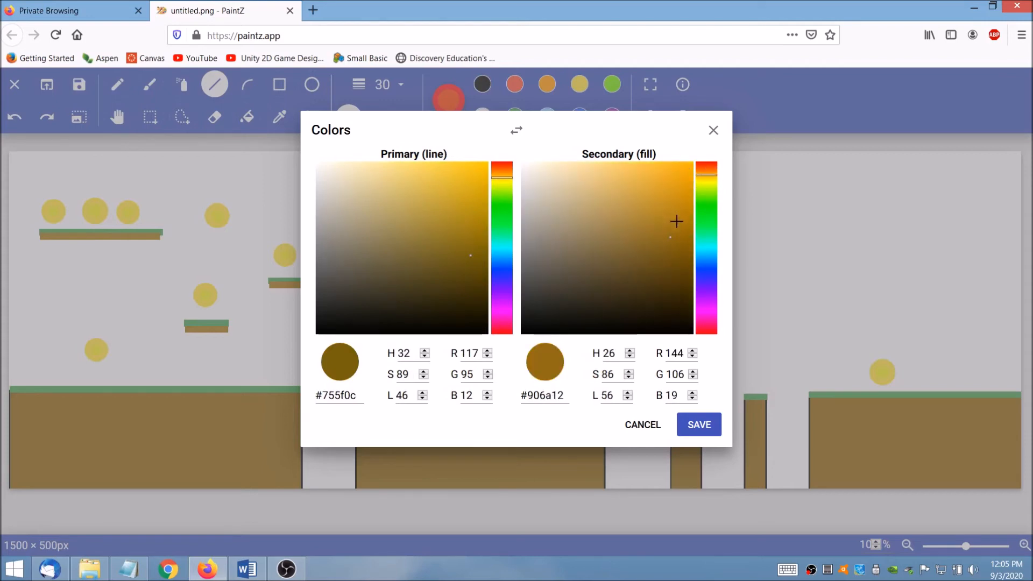
Copy the line colour's hex value #755f0c to the fill colour and save the colours
left_click(340, 396)
triple_click(347, 396)
key("ctrl+c")
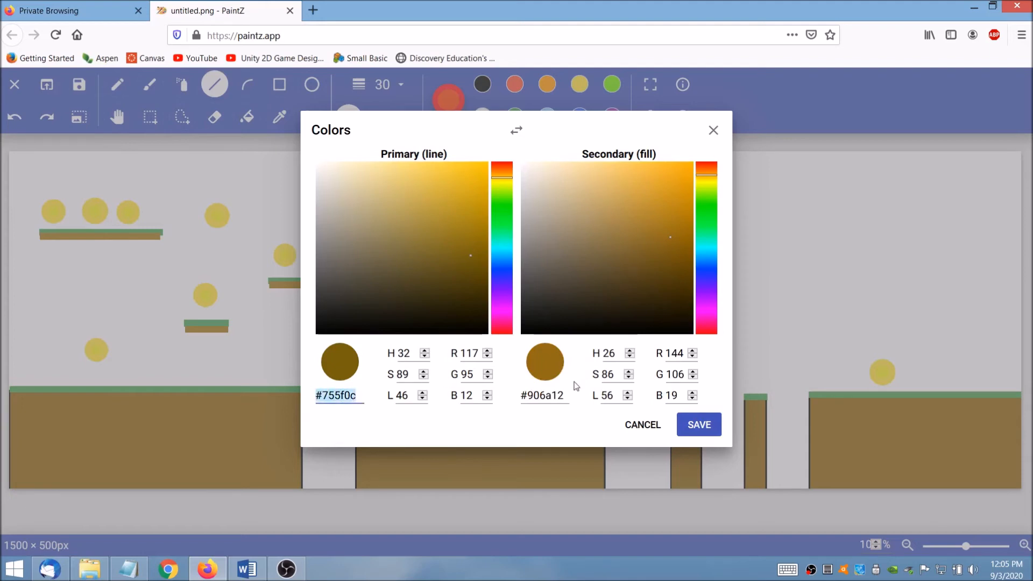
triple_click(561, 396)
key("ctrl+v")
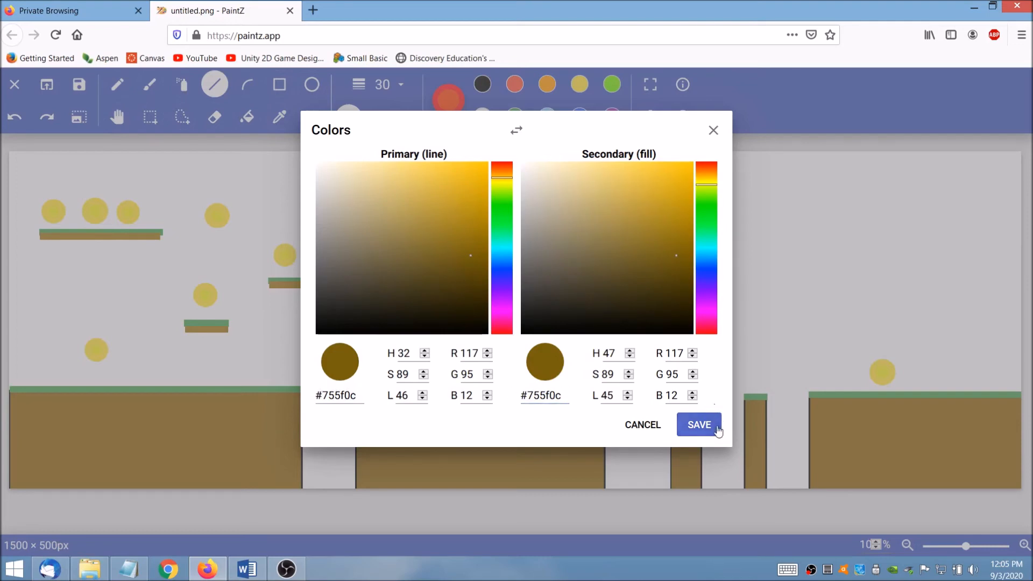
left_click(695, 424)
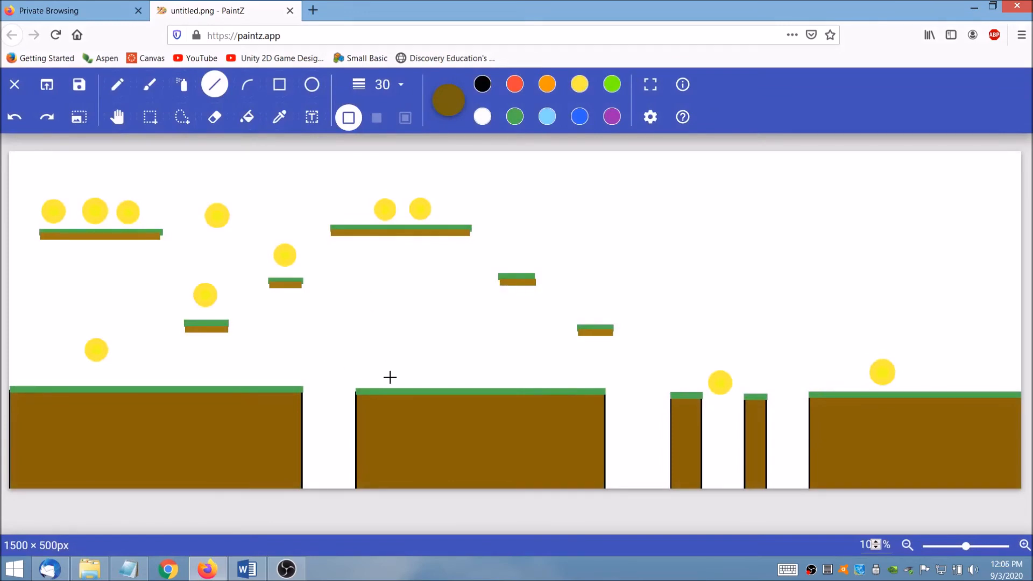
Draw a thick brown vertical tree trunk on the middle ground section and another on the far-right ground section
left_click_drag(394, 314, 397, 389)
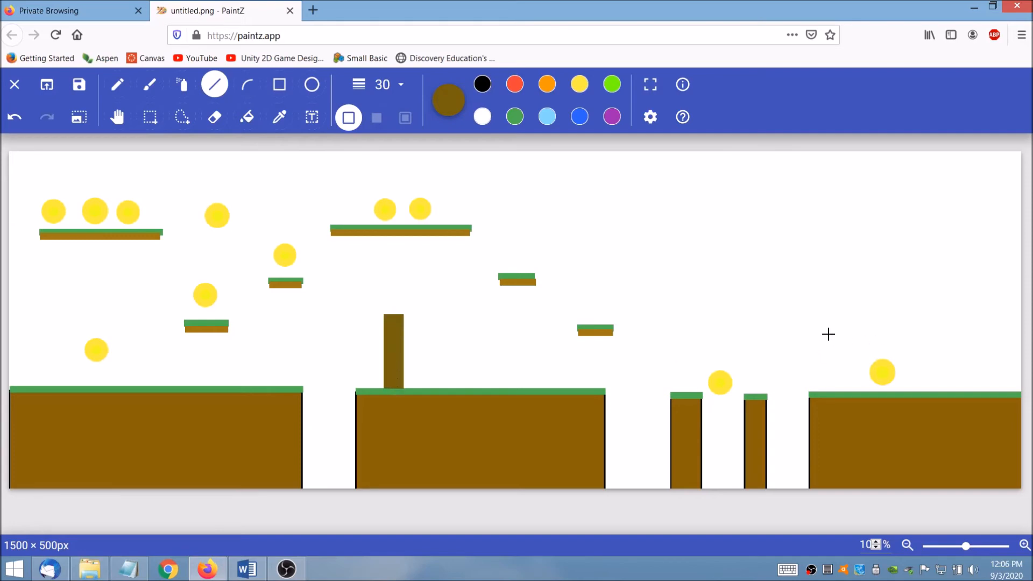
left_click_drag(834, 321, 843, 390)
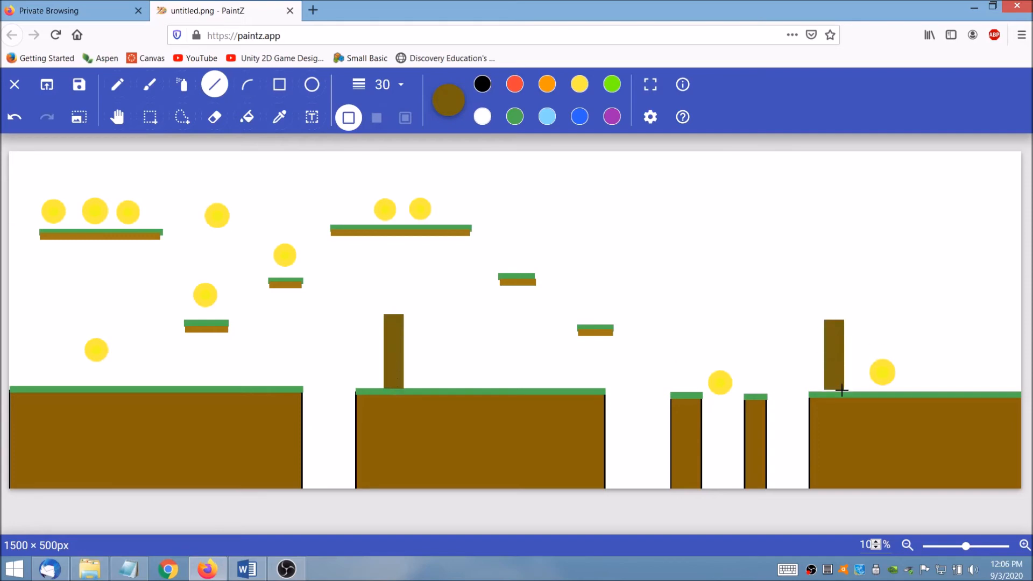
Switch to the Brush tool and set both the line and fill colours to bright green #76ff03
left_click(153, 89)
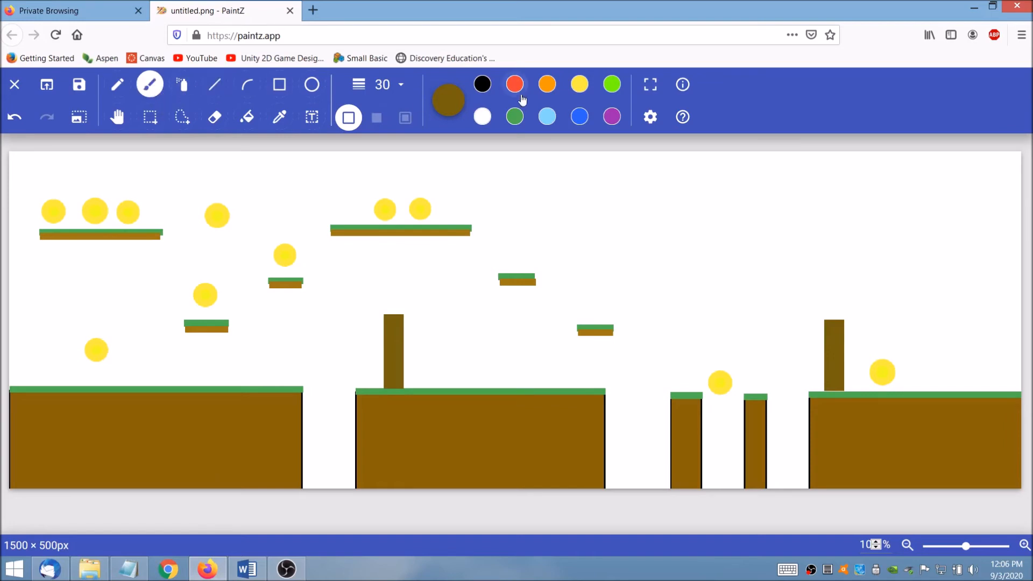
left_click(608, 86)
left_click(451, 102)
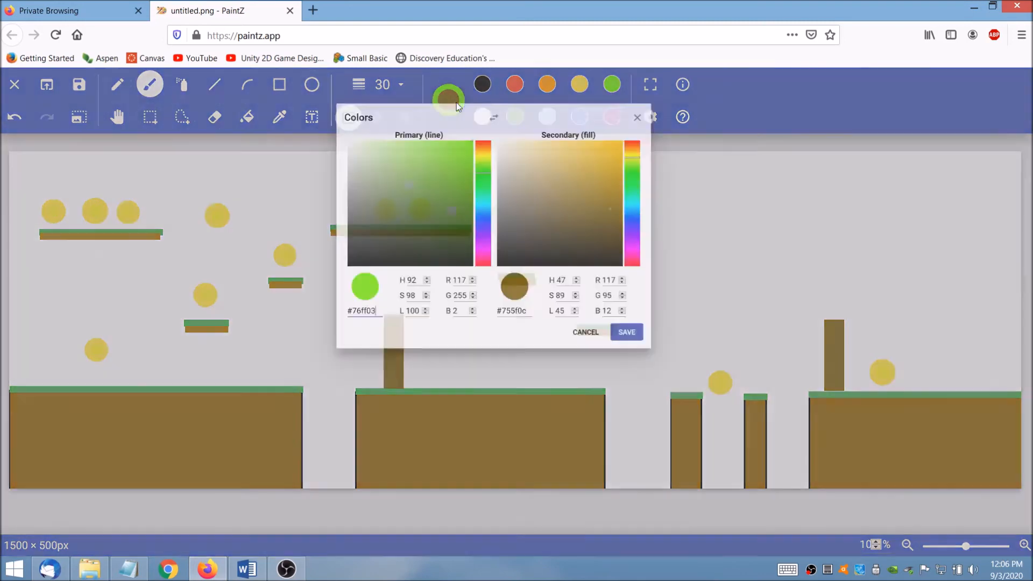
left_click_drag(362, 394, 284, 391)
key("ctrl+c")
left_click_drag(563, 395, 477, 396)
key("ctrl+v")
left_click(690, 431)
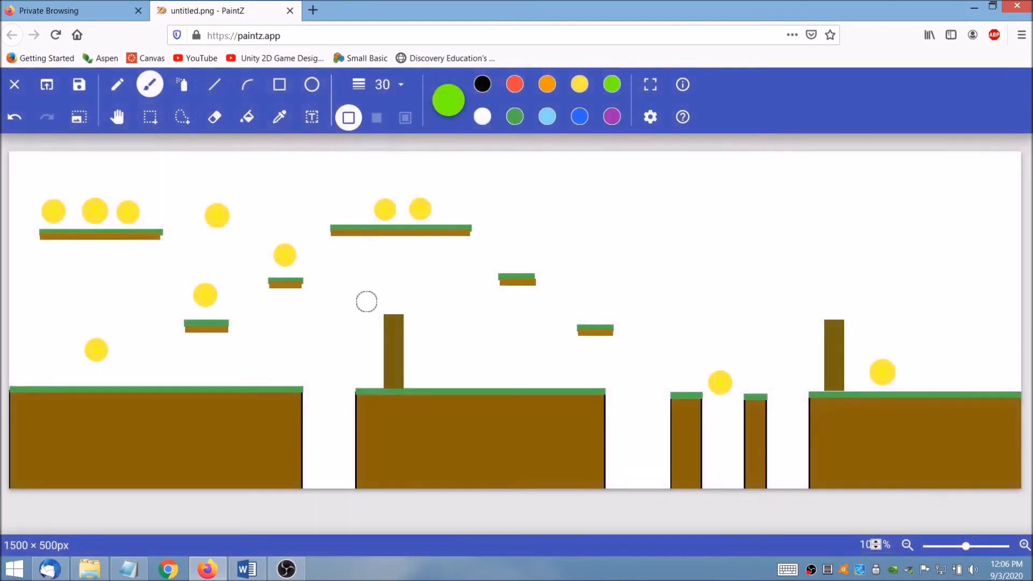
Paint rounded green leaf crowns on top of both tree trunks
left_click(378, 309)
mouse_move(379, 309)
left_mouse_down()
mouse_move(392, 295)
mouse_move(413, 316)
left_mouse_up()
mouse_move(832, 312)
left_mouse_down()
mouse_move(814, 299)
mouse_move(841, 299)
mouse_move(843, 310)
mouse_move(820, 317)
mouse_move(855, 316)
left_mouse_up()
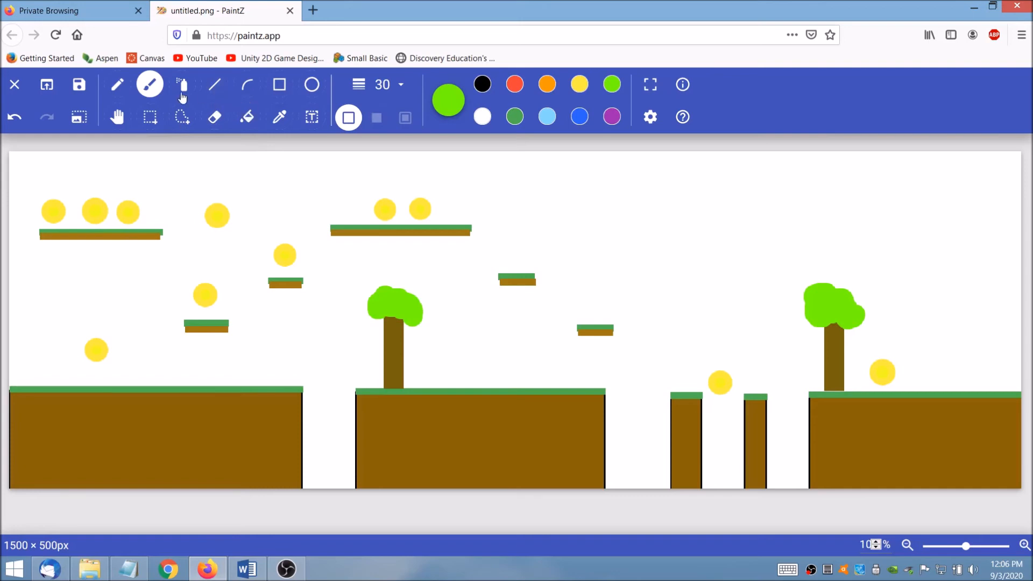
Set both the line and fill colours to orange-red #ff3f00 and paint a thick downward arrow above the first ground section's left end
left_click(454, 105)
left_click_drag(502, 166, 510, 155)
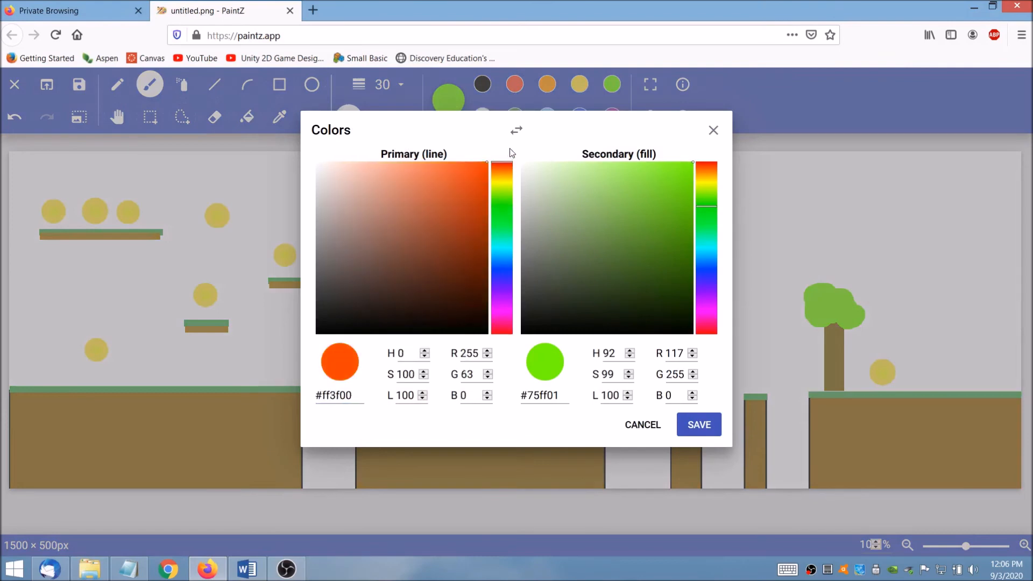
left_click_drag(355, 395, 314, 395)
key("ctrl+c")
left_click_drag(569, 395, 521, 395)
key("ctrl+v")
left_click(700, 424)
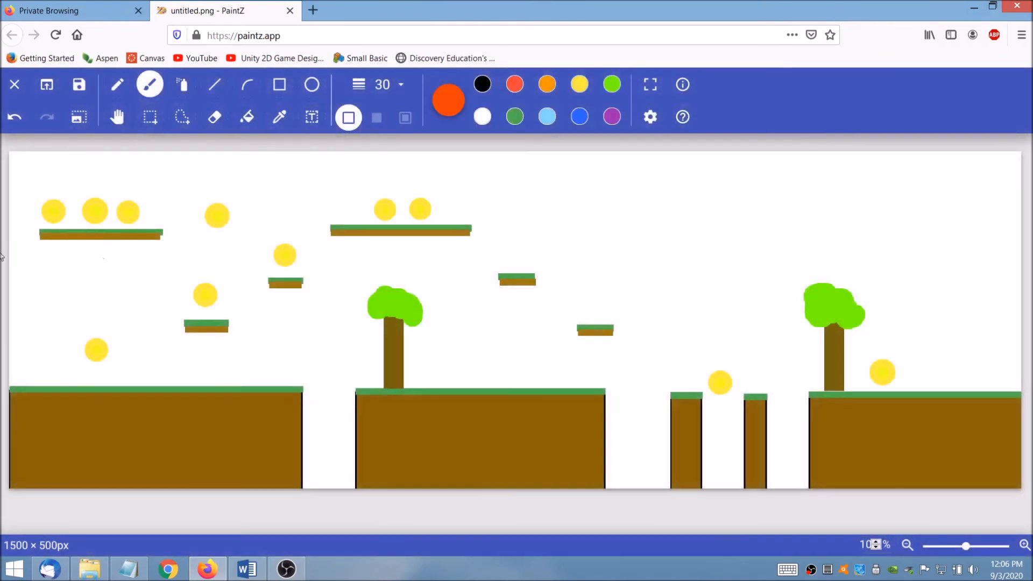
mouse_move(42, 280)
left_mouse_down()
mouse_move(43, 333)
mouse_move(20, 341)
mouse_move(39, 368)
mouse_move(70, 338)
left_mouse_up()
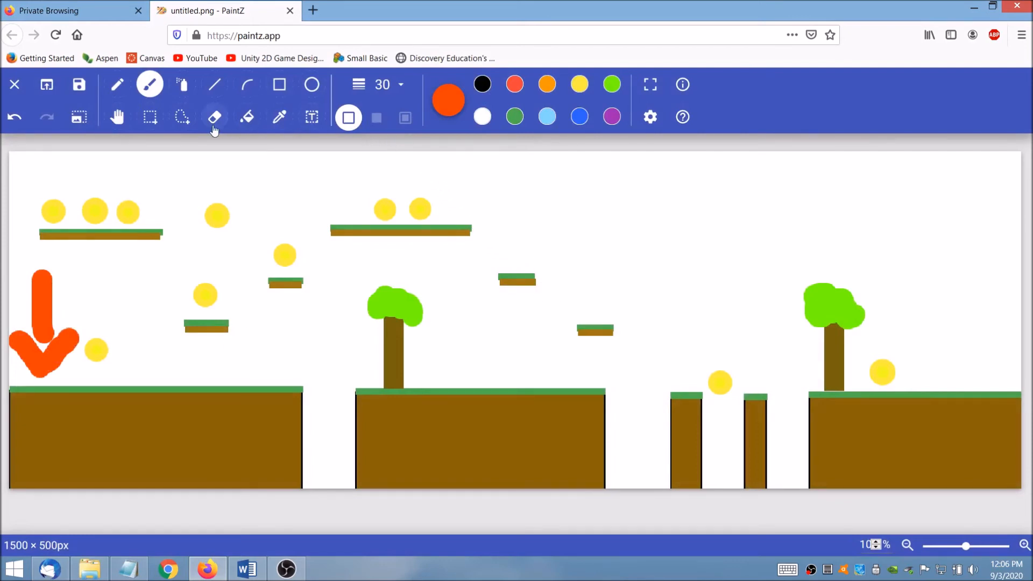
Add the text "Player Start!" beside the orange-red arrow and place it just below the upper-left platform
left_click(312, 117)
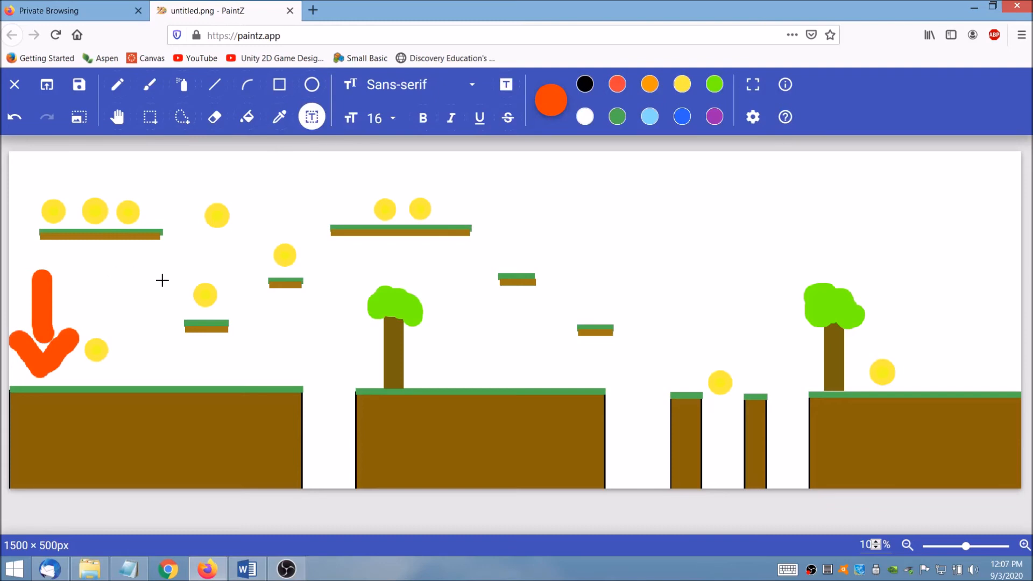
key("s")
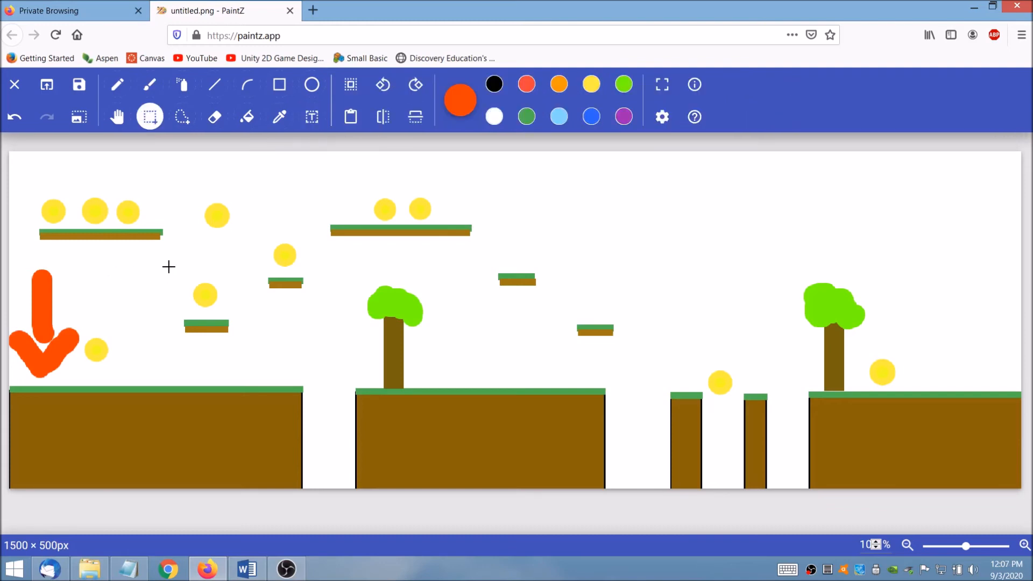
left_click(314, 117)
left_click_drag(71, 268, 153, 313)
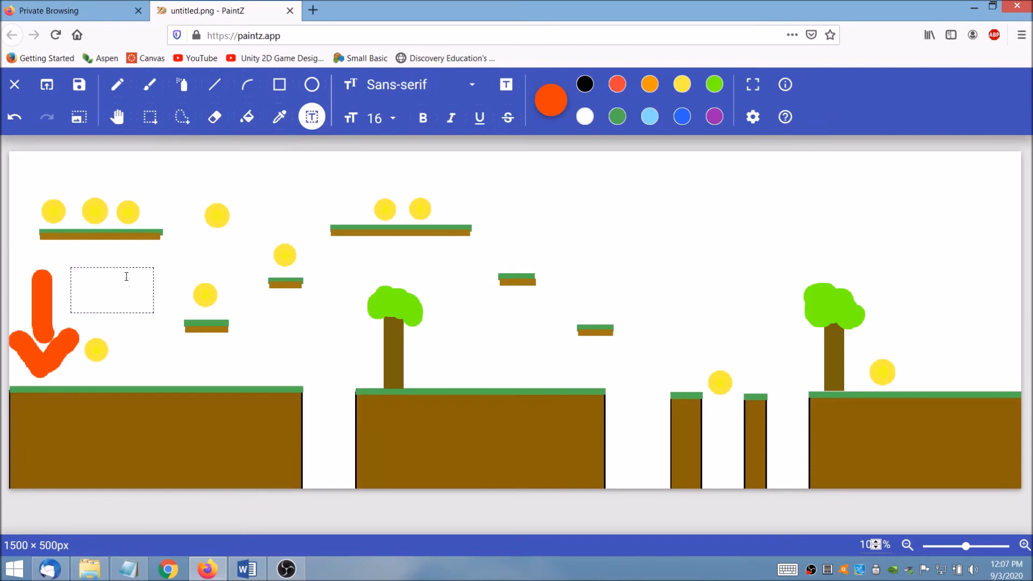
type("Player Start!")
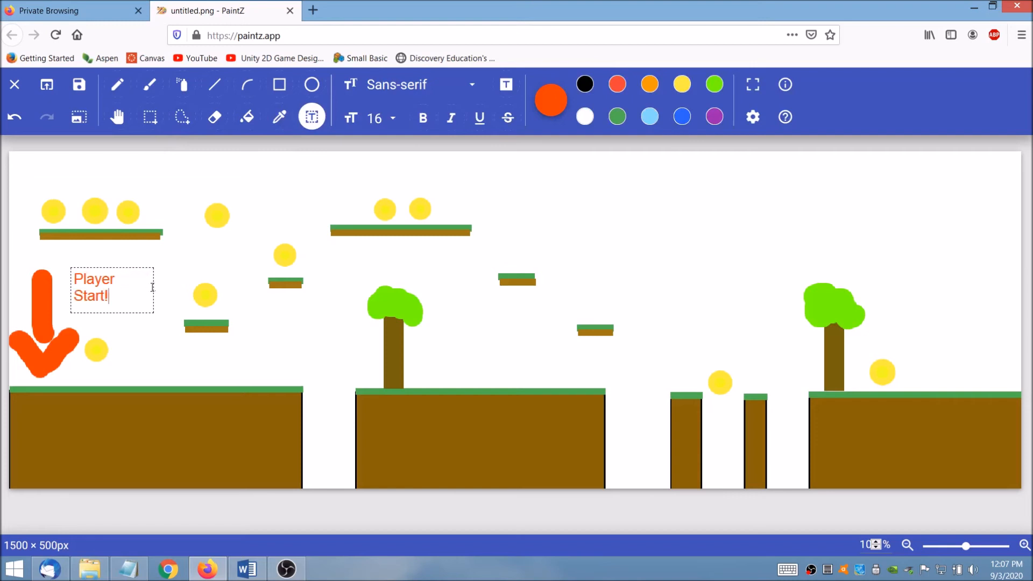
left_click_drag(155, 286, 160, 285)
left_click(175, 274)
left_click(83, 282)
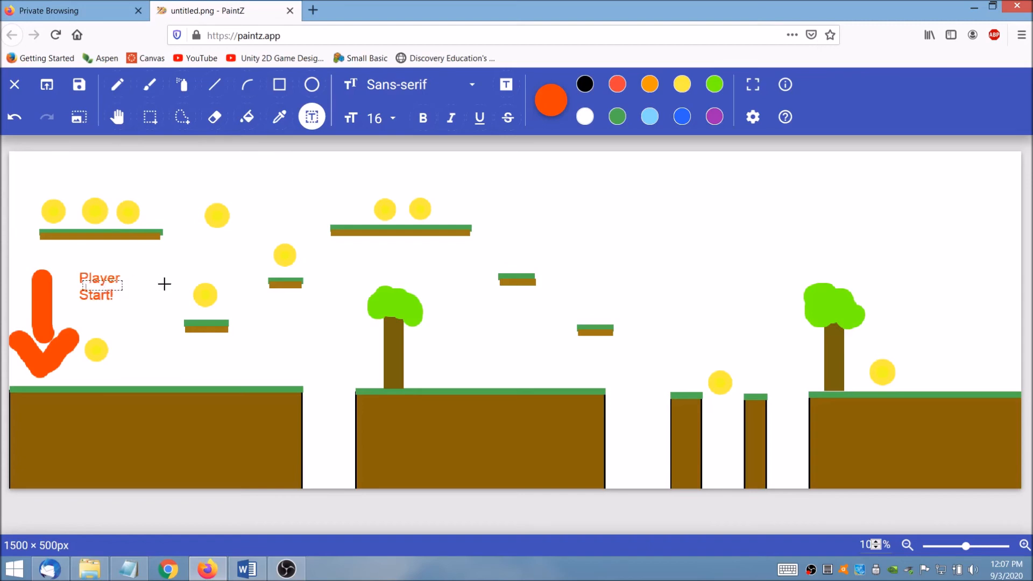
left_click(147, 285)
Switch to the Rectangle tool and set both the line and fill colours to light blue #80d8ff
left_click(279, 91)
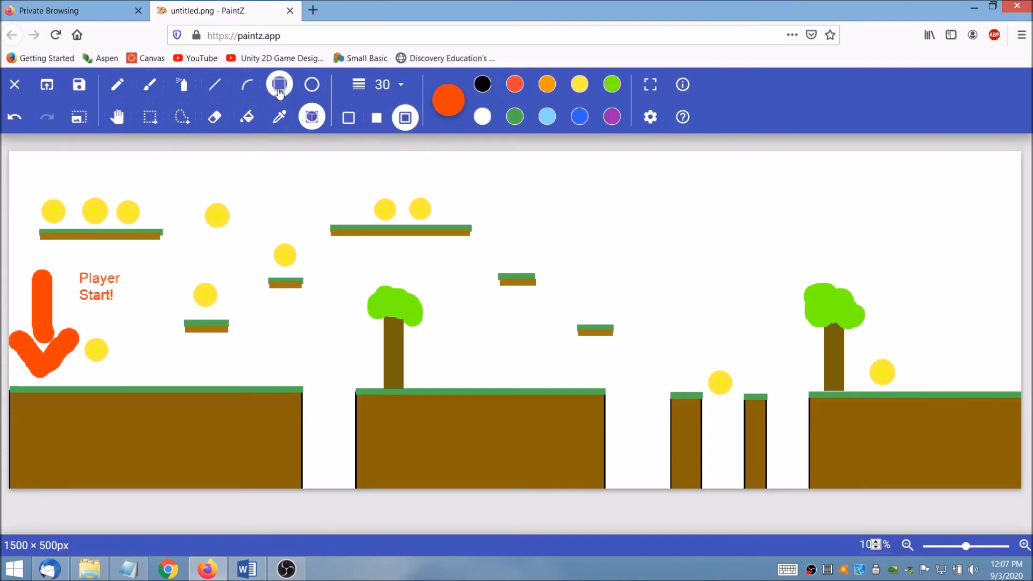
left_click(448, 101)
left_click_drag(358, 396, 306, 392)
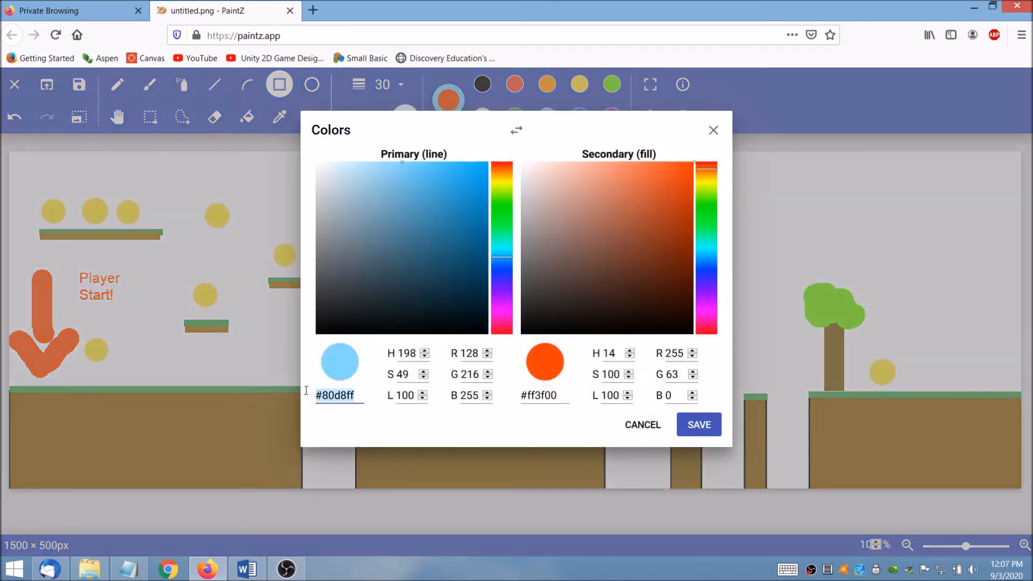
left_click_drag(564, 401, 518, 398)
key("ctrl+v")
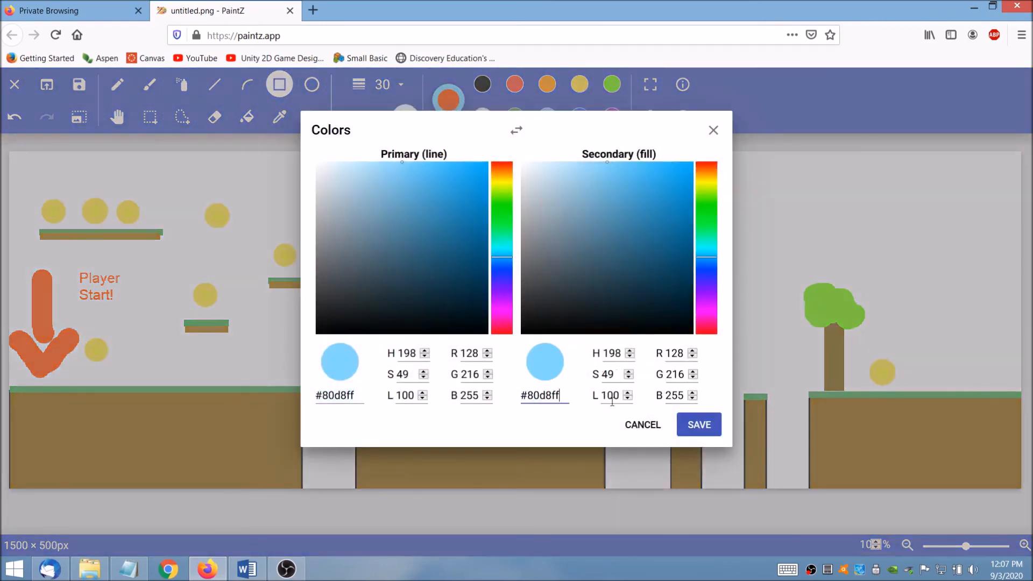
left_click(683, 428)
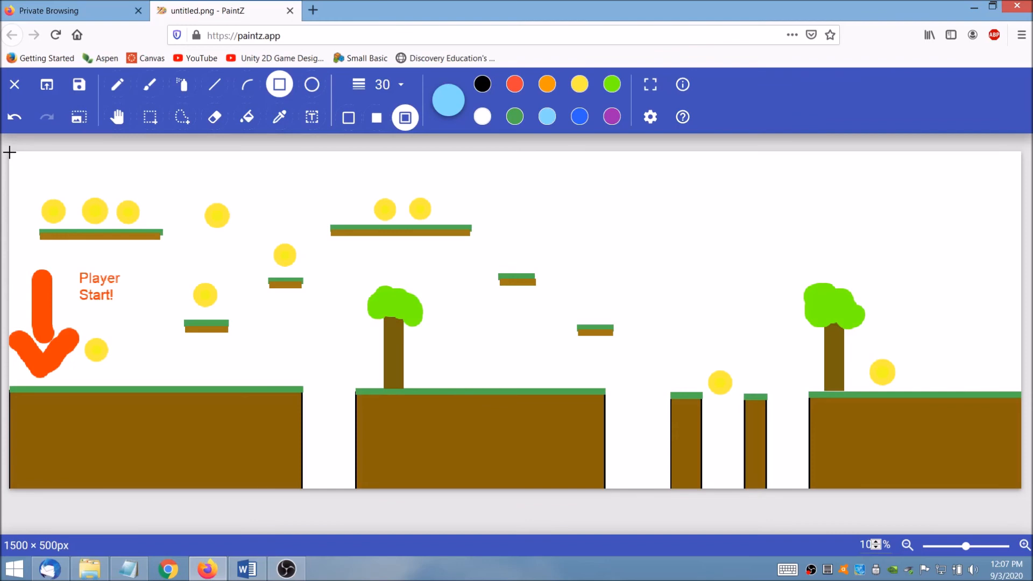
Try a filled light blue rectangle over the whole canvas as sky, and undo it
mouse_move(10, 151)
left_mouse_down()
mouse_move(152, 258)
mouse_move(277, 314)
mouse_move(459, 371)
mouse_move(965, 434)
mouse_move(1020, 480)
left_mouse_up()
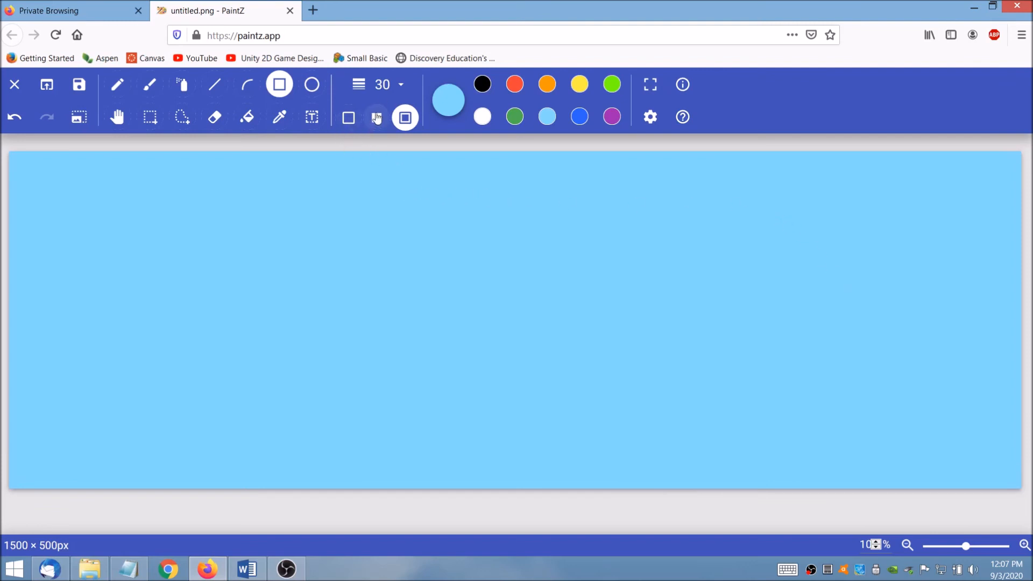
left_click(656, 117)
left_click(628, 127)
key("ctrl+z")
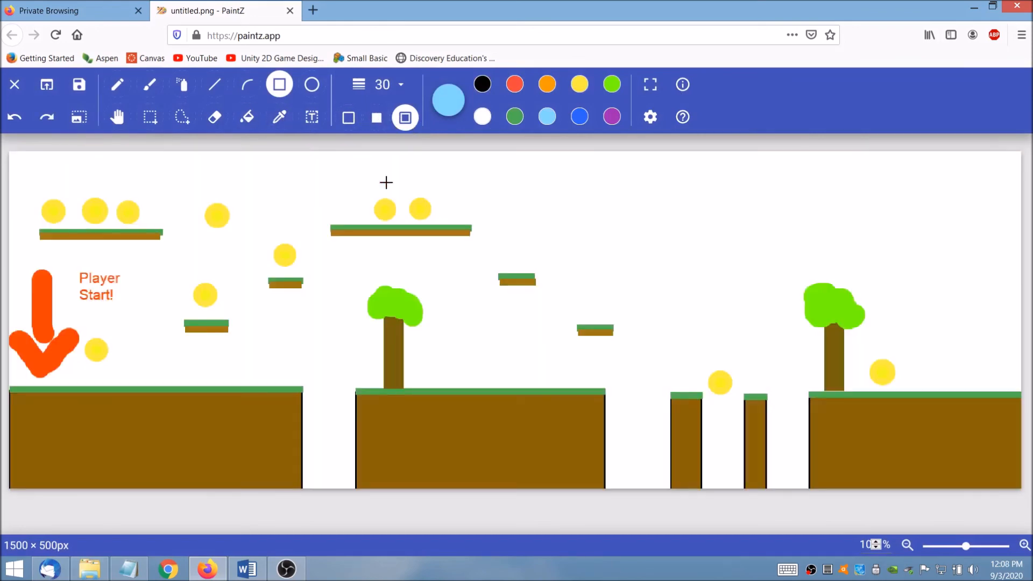
Flood-fill the white background around the platforms and ground sections with the current light blue as sky
left_click(249, 118)
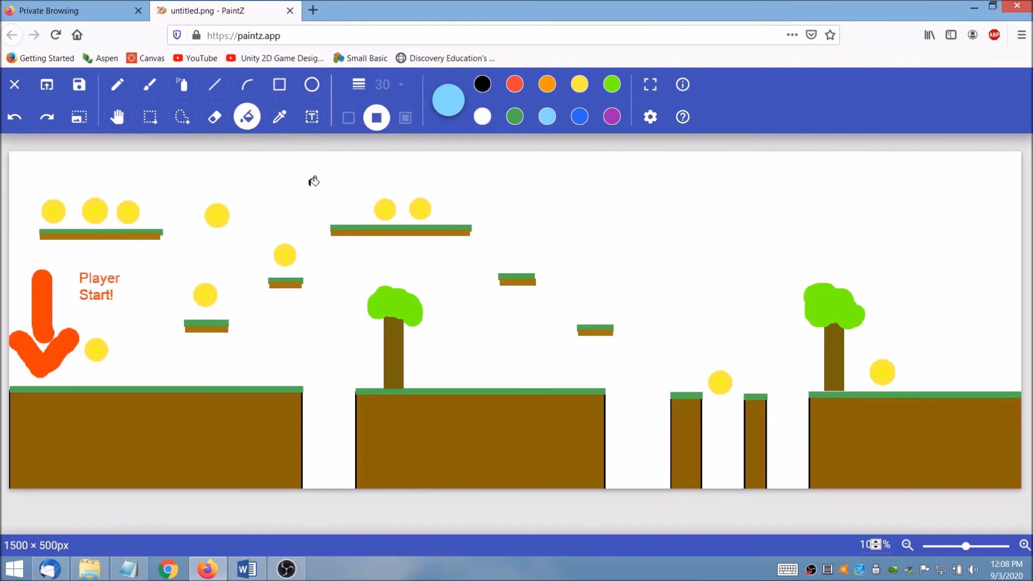
left_click(308, 189)
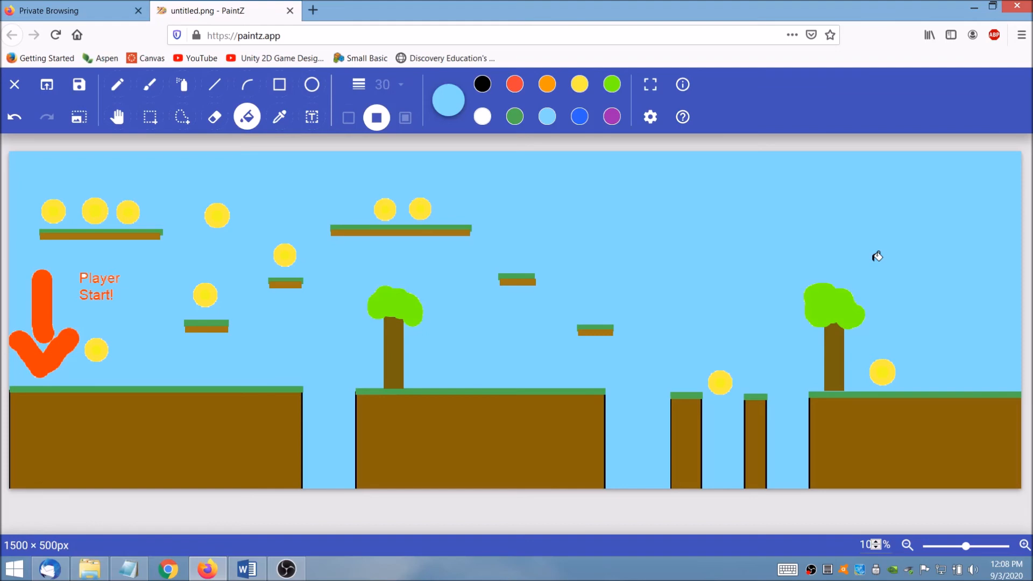
Switch to the Scene Drawing document in Word and review the eight listed drawing requirements, from canvas size to the stage goal
left_click(261, 573)
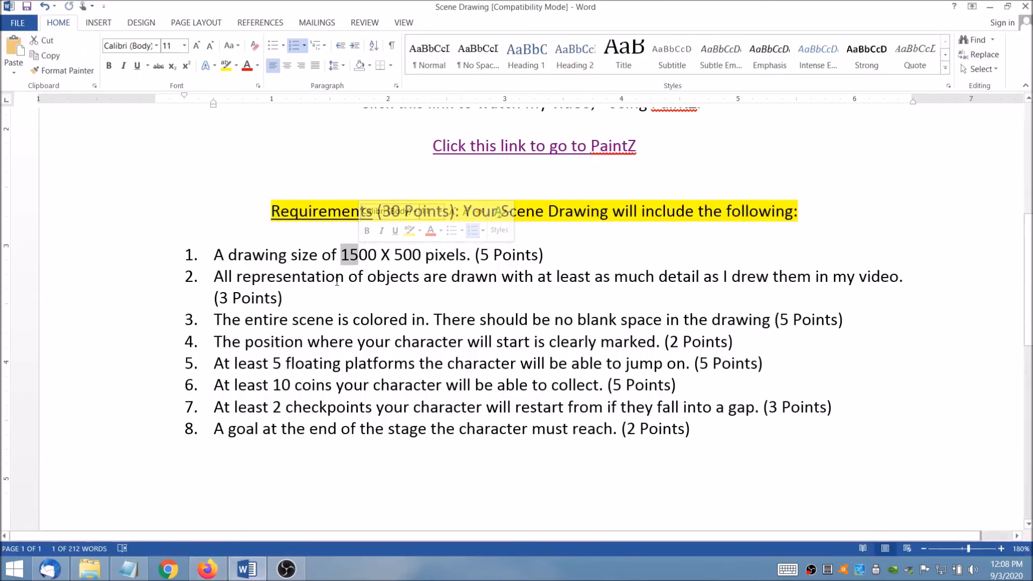
left_click_drag(337, 282, 423, 282)
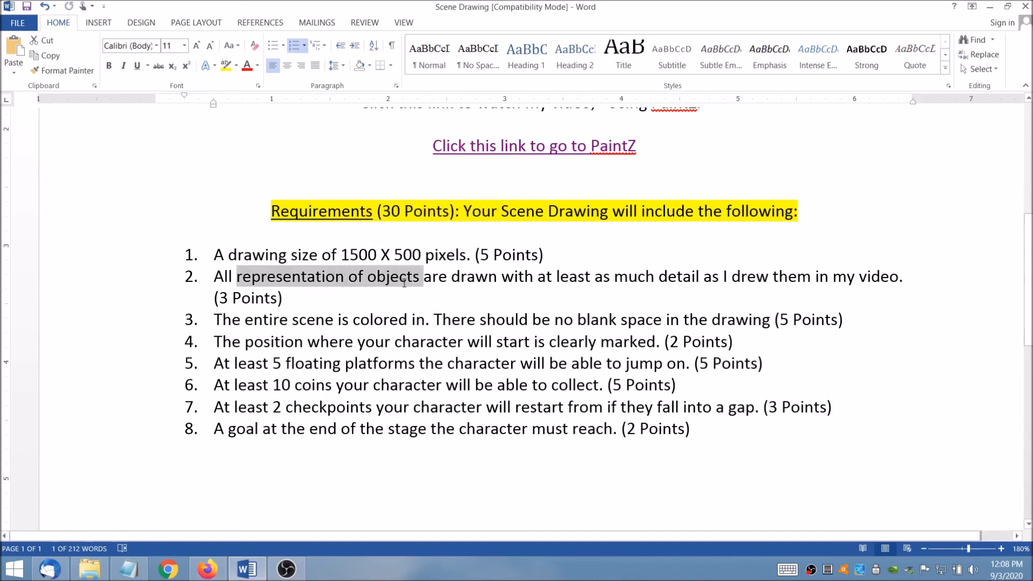
left_click(440, 282)
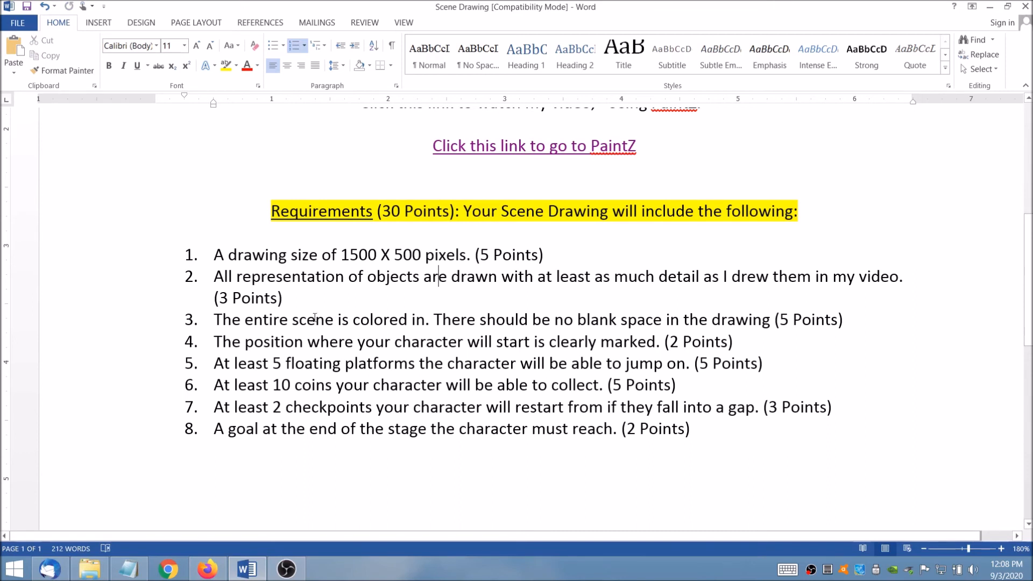
left_click_drag(295, 320, 409, 320)
left_click_drag(344, 334, 393, 342)
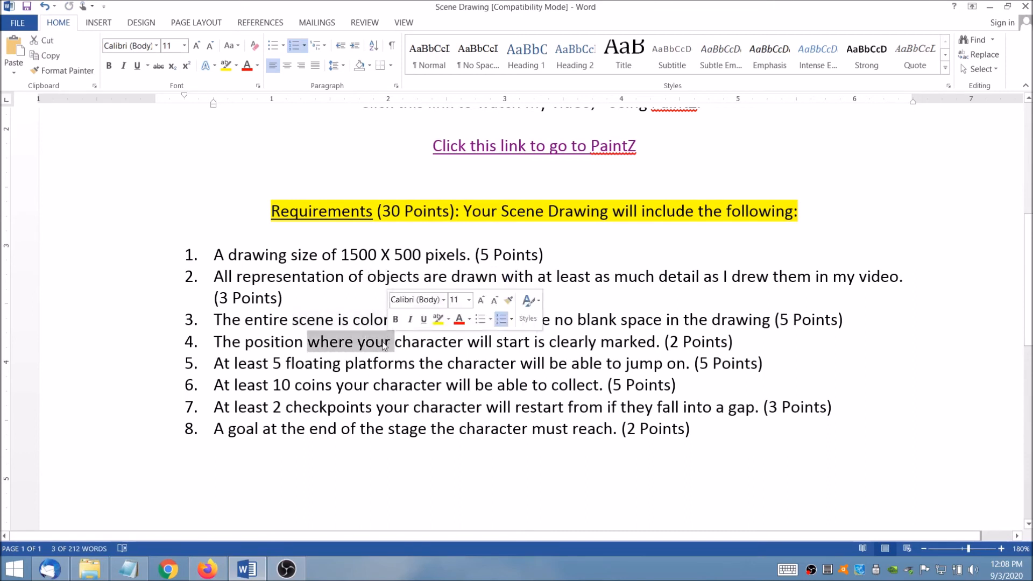
left_click_drag(274, 364, 320, 359)
left_click_drag(273, 385, 302, 407)
left_click(277, 428)
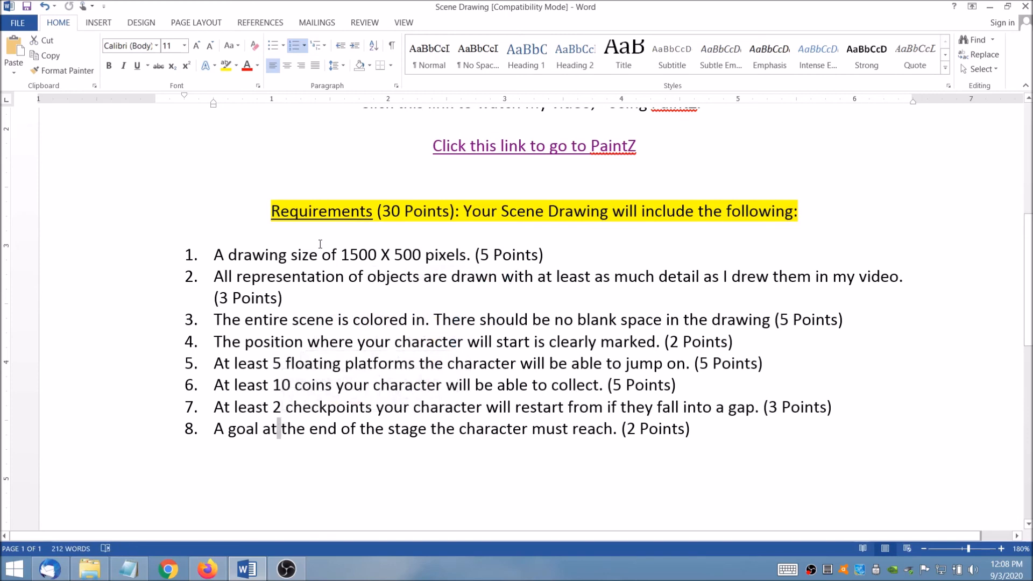
Switch back to PaintZ and save the drawing under the name "Scene Drawing" in PNG format
left_click(207, 569)
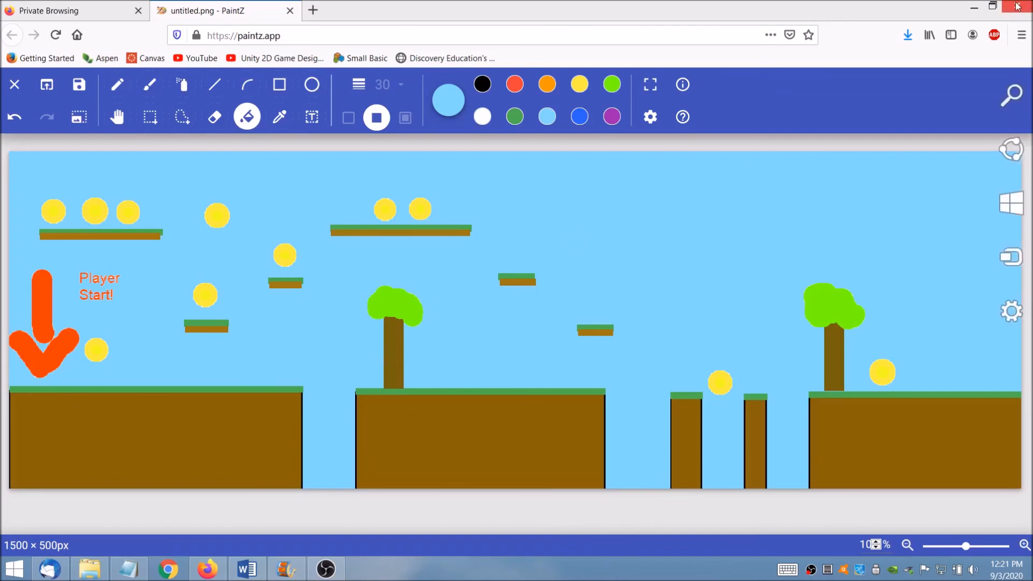
left_click(80, 89)
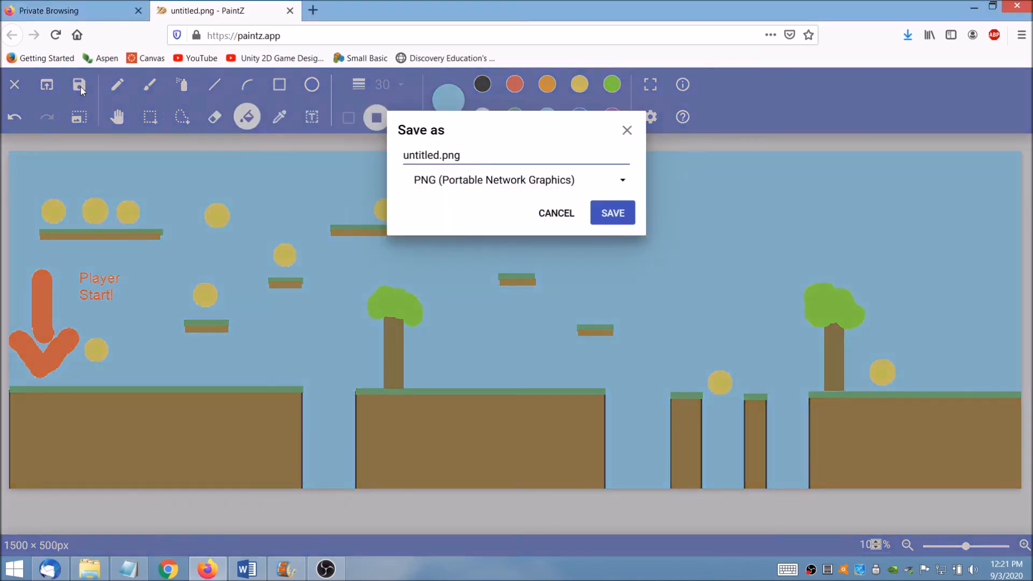
left_click_drag(468, 156, 372, 163)
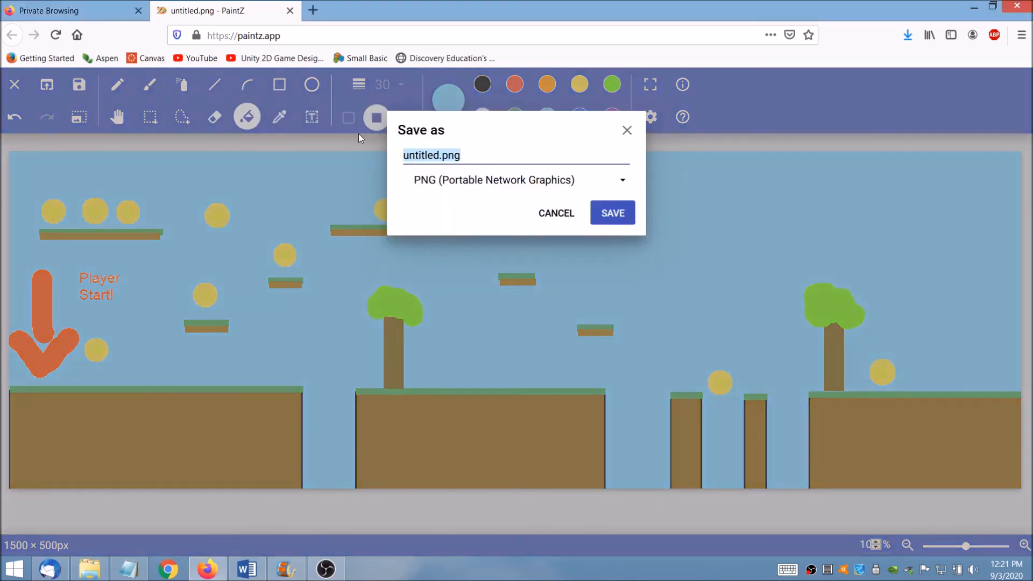
type("Scene Drawing")
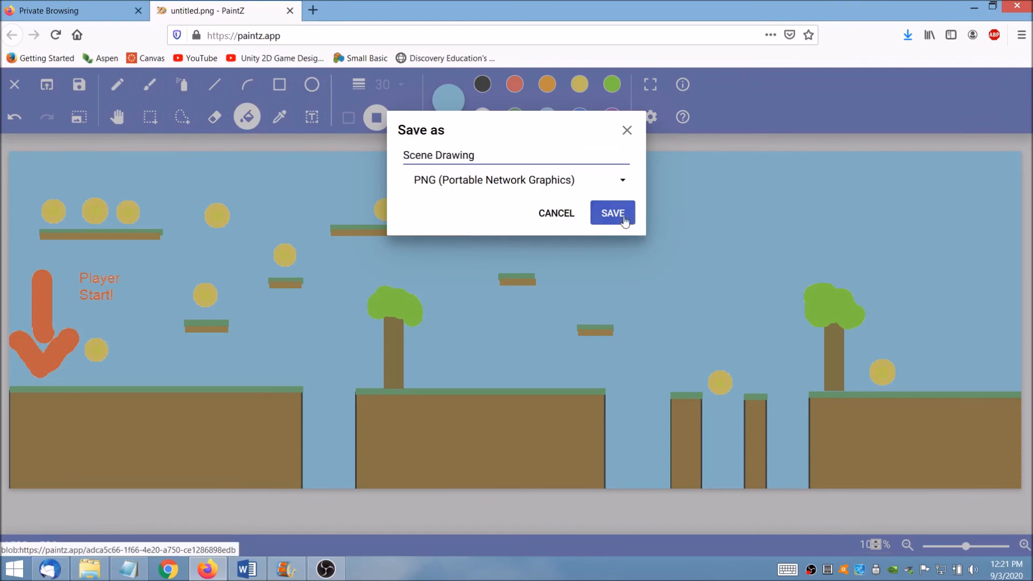
left_click(576, 180)
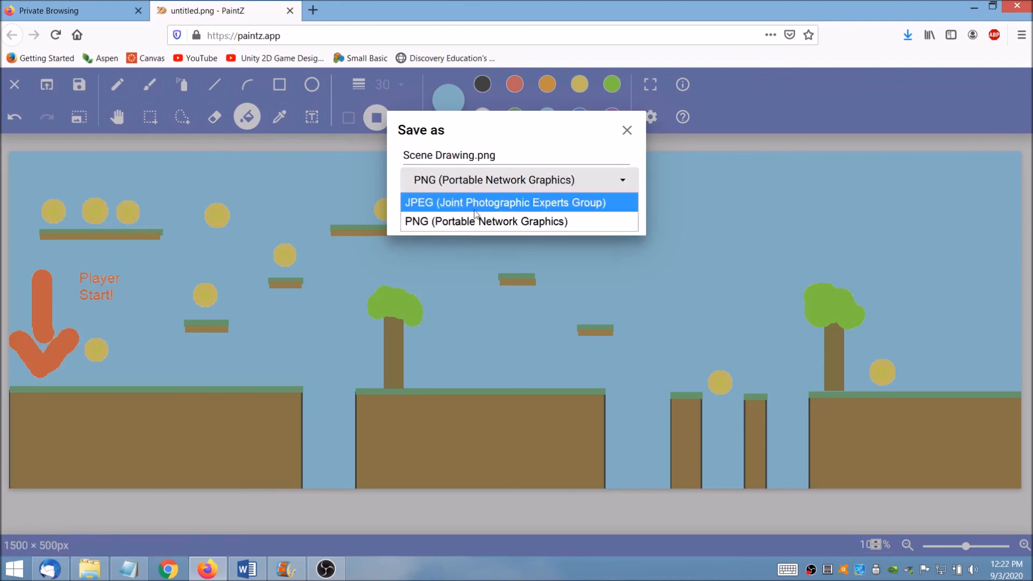
left_click(560, 138)
left_click(614, 214)
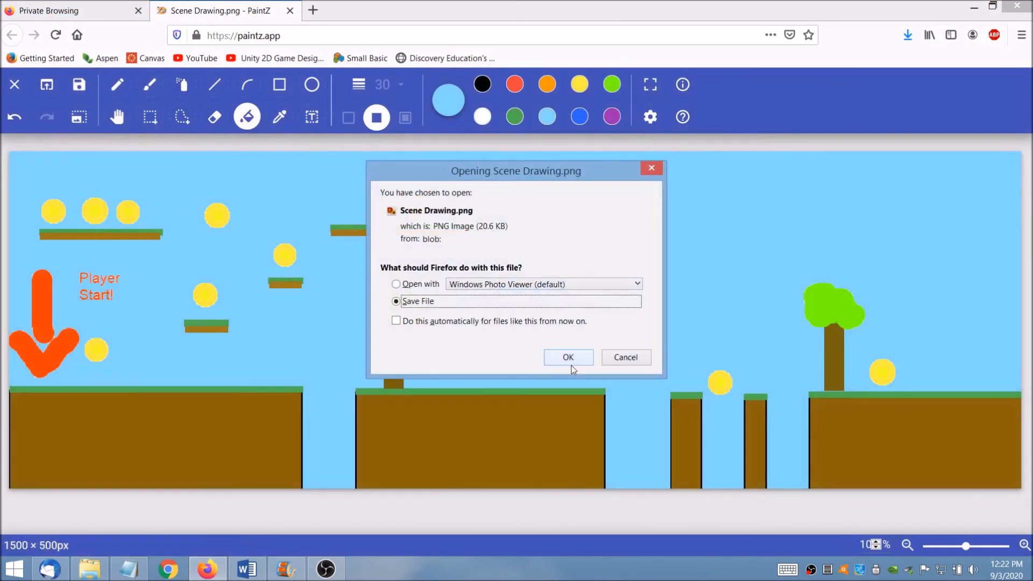
Choose to save the exported file and store it on the Desktop as the PNG image "Scene Drawing"
left_click(566, 363)
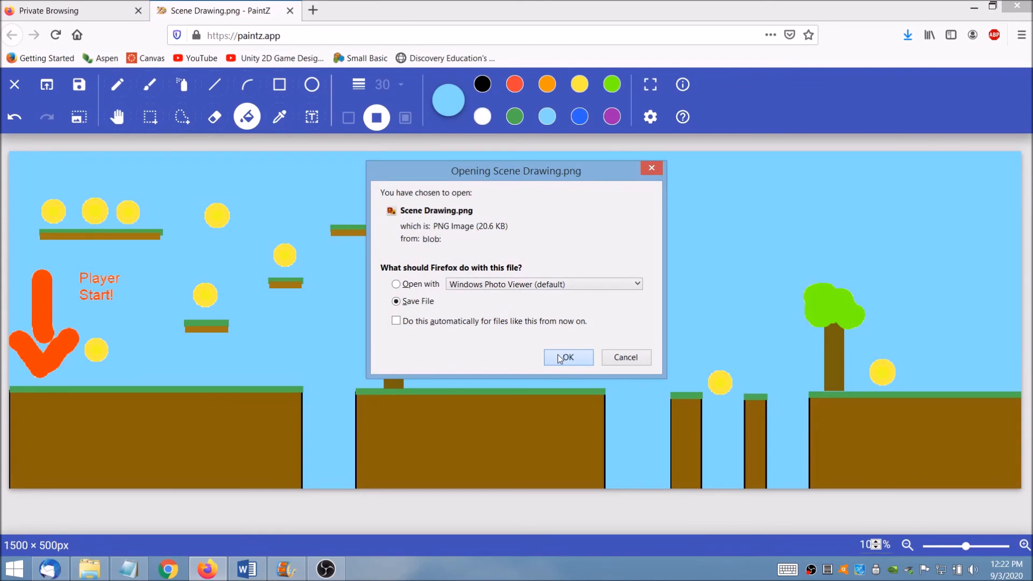
left_click(560, 358)
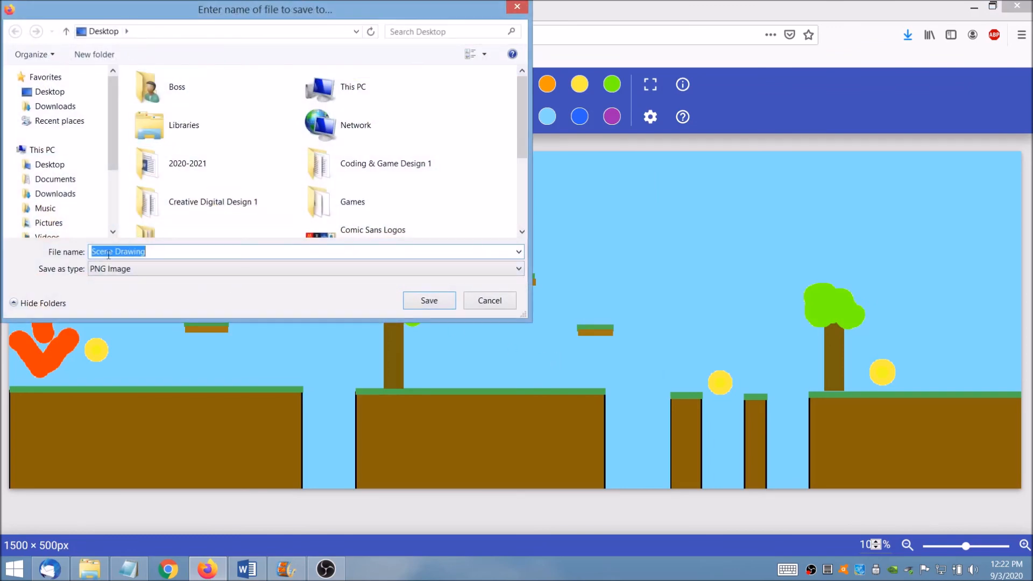
left_click(446, 304)
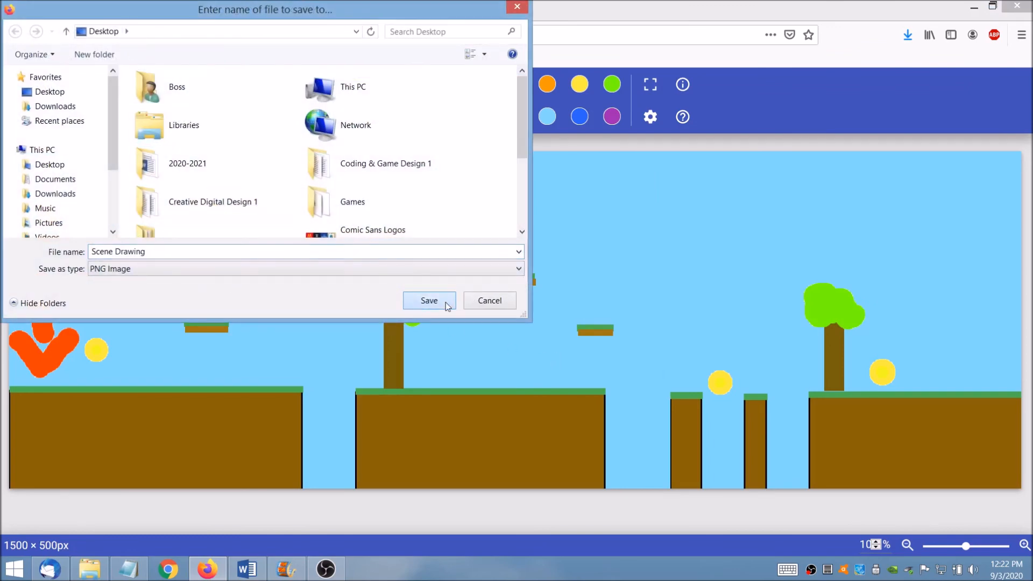